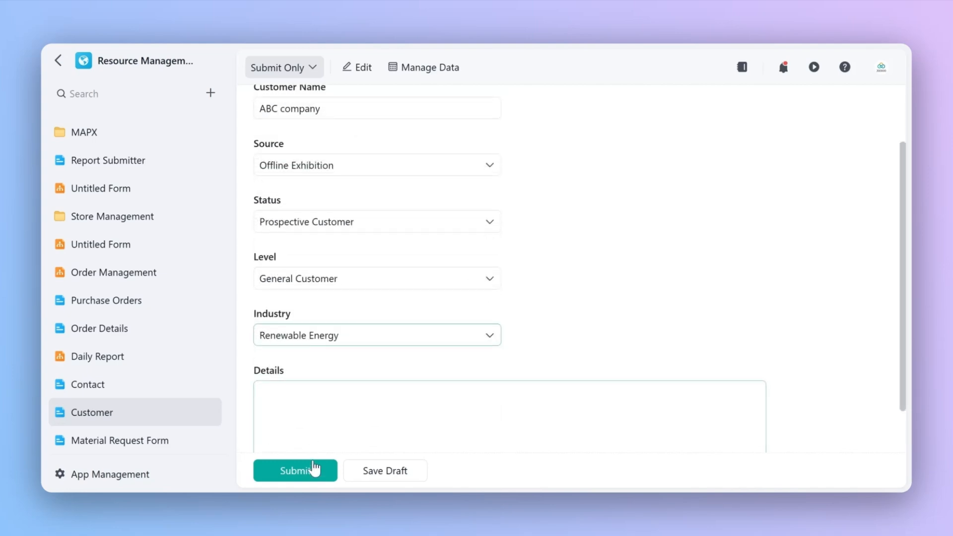
Step: Submit the ABC company customer record, open the Contact form, and fill in the contact's name and department
left_click(315, 470)
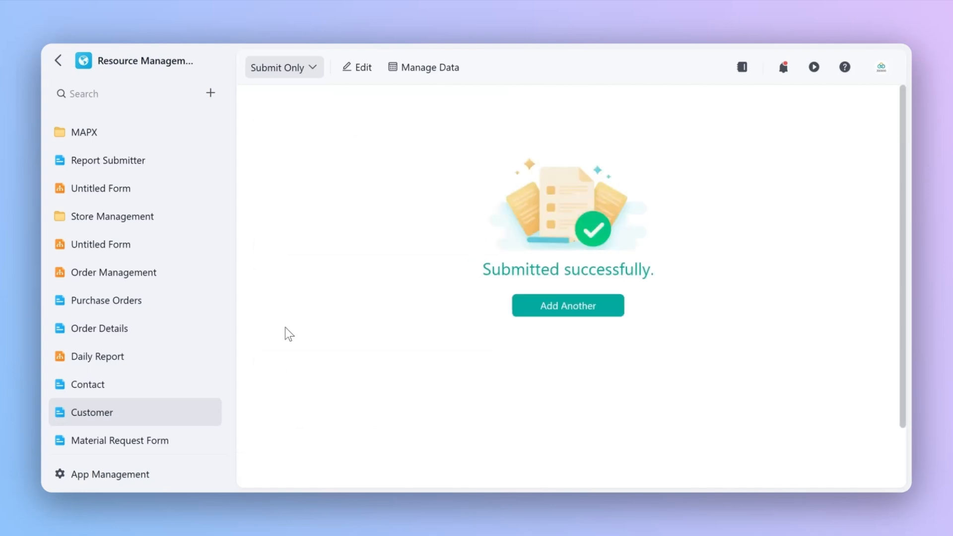
left_click(187, 384)
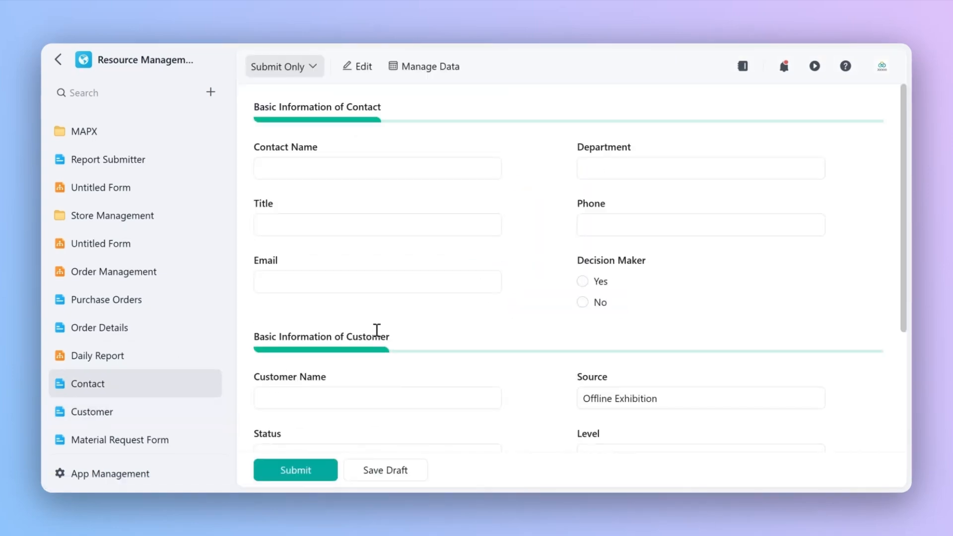
left_click(325, 168)
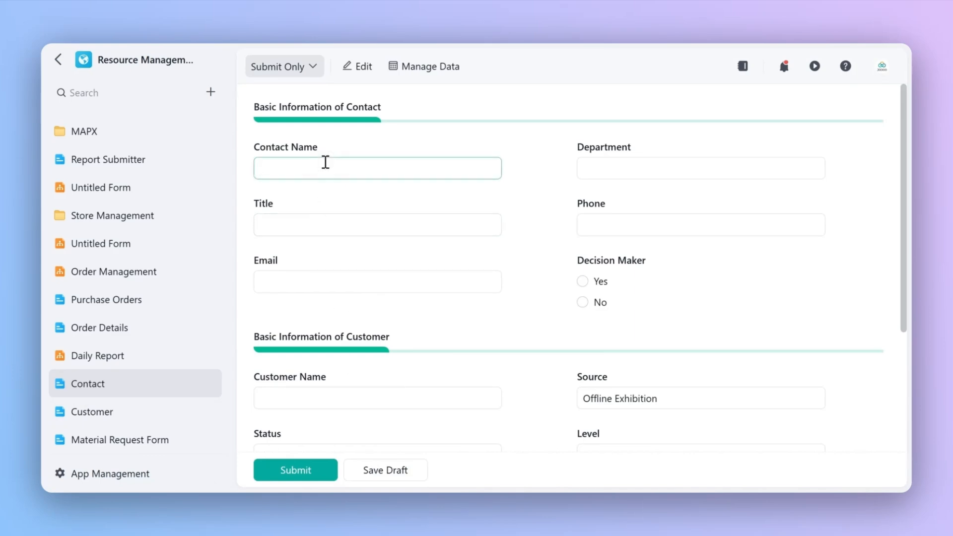
left_click(614, 169)
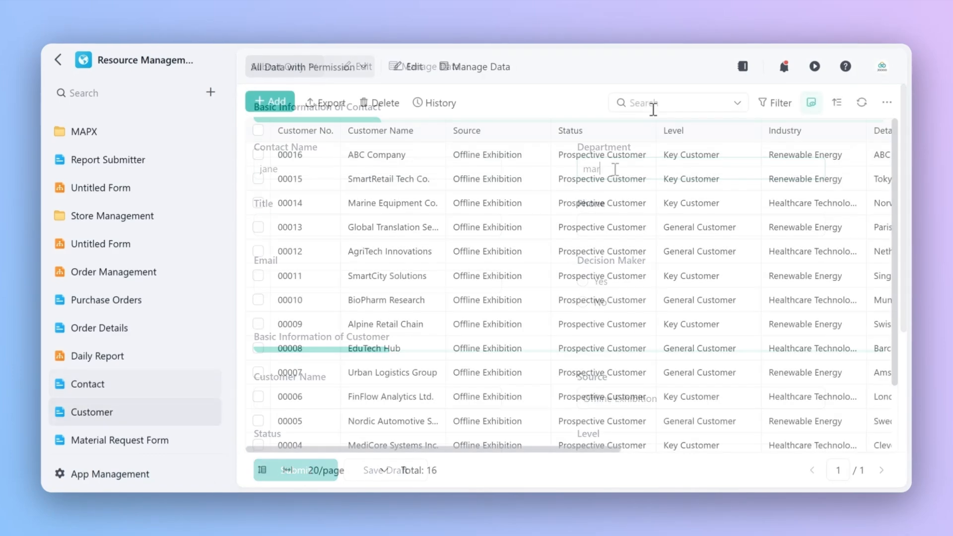
Step: Search the customer records for "A" and open the AgriTech Innovations record for editing
left_click(653, 104)
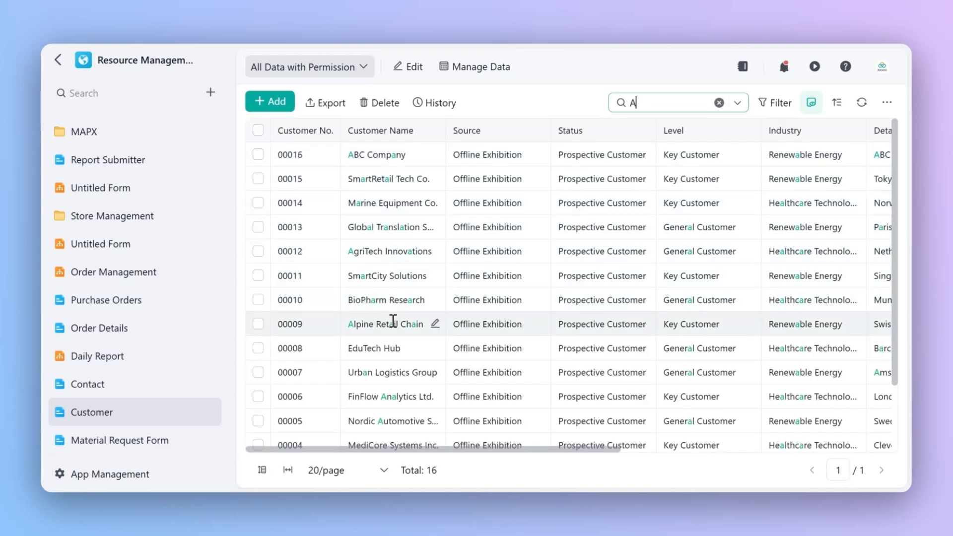
left_click(398, 251)
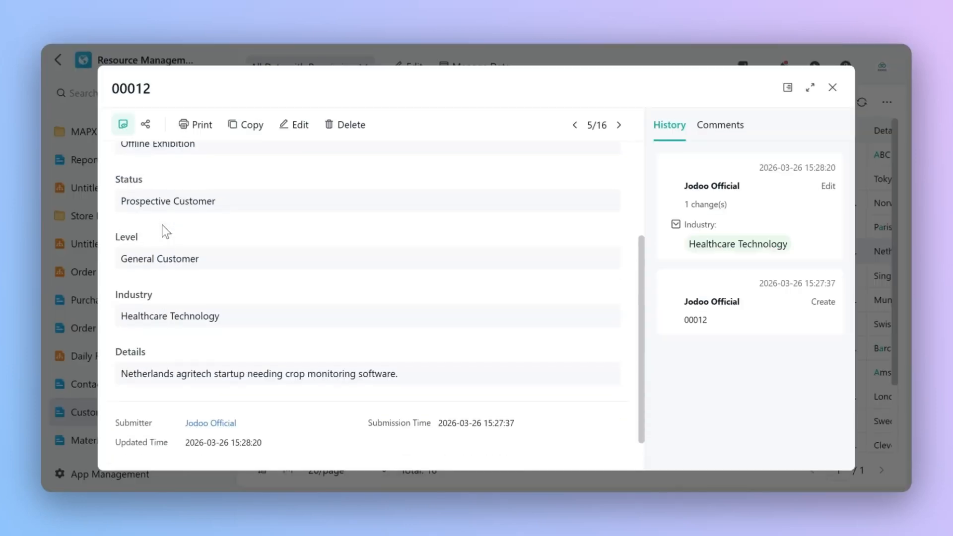
scroll(167, 231, "up", 2)
left_click(309, 124)
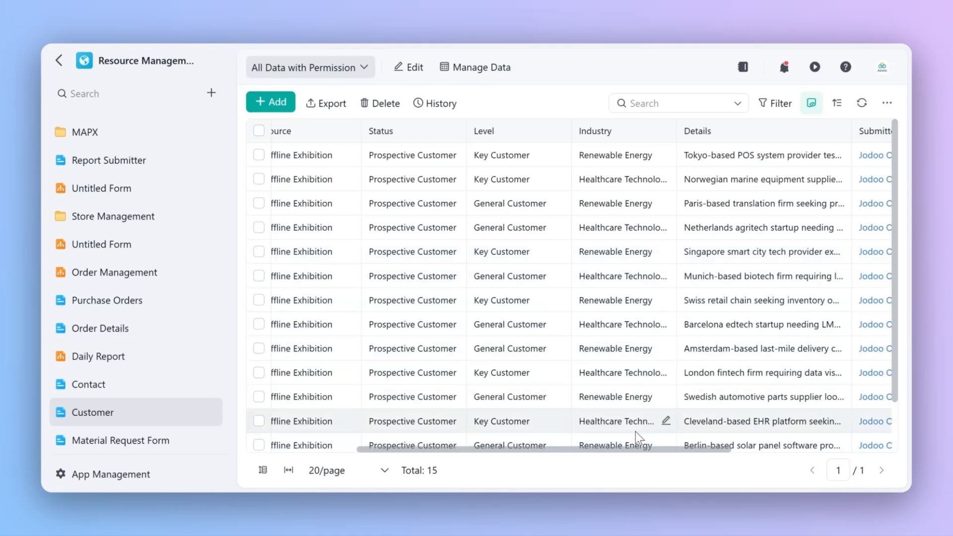
Step: Look over the columns and rows of the Customer table
left_click_drag(631, 450, 440, 458)
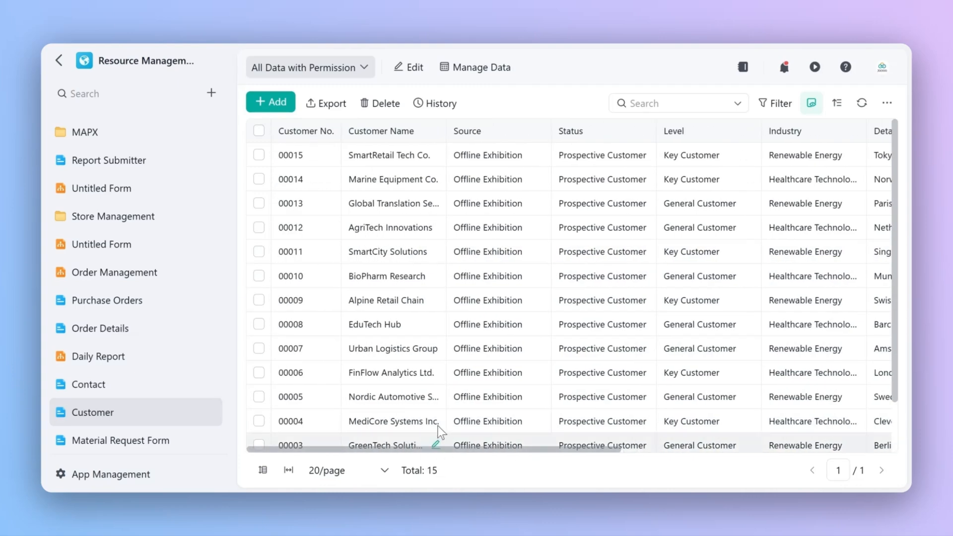
scroll(463, 448, "right", 1)
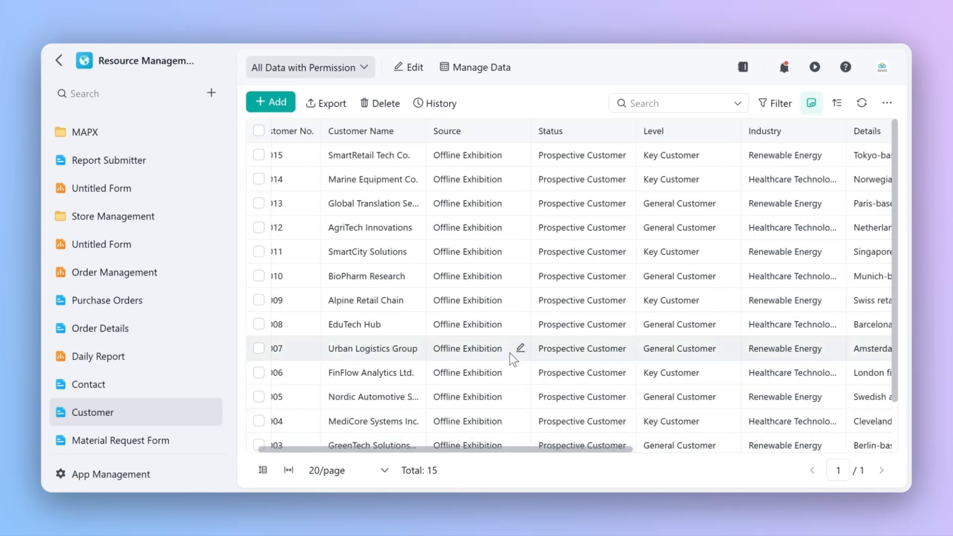
scroll(511, 357, "down", 2)
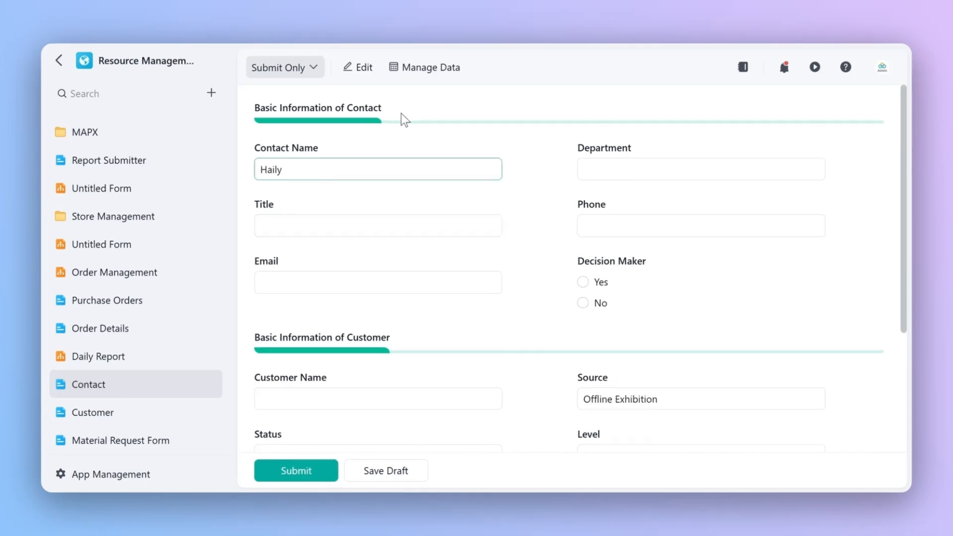
Step: Set the contact's department to sales and submit the contact form for Butterfruit Company
left_click(624, 171)
type("sales")
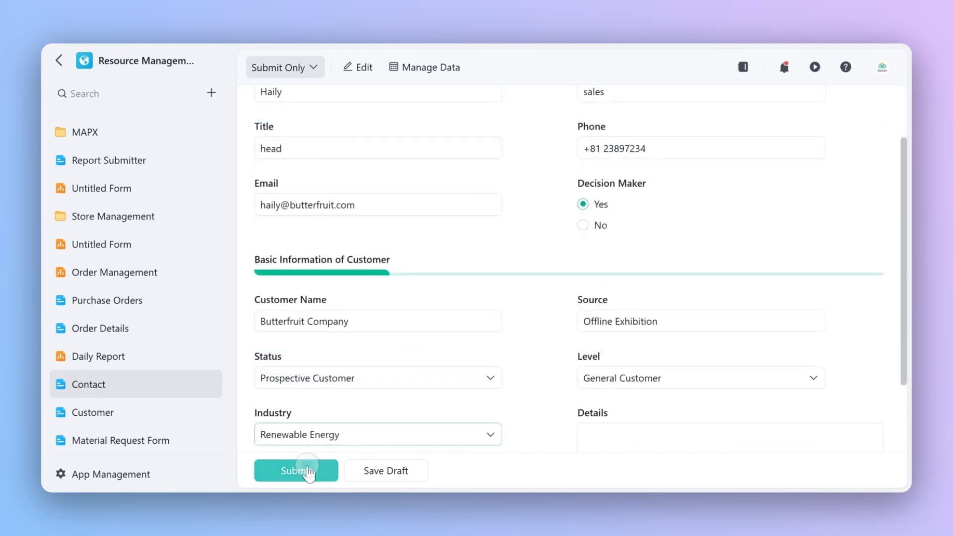
left_click(308, 470)
Step: Open the Butterfruit Company record in the Customer form and review its status, level, industry and details
left_click(138, 415)
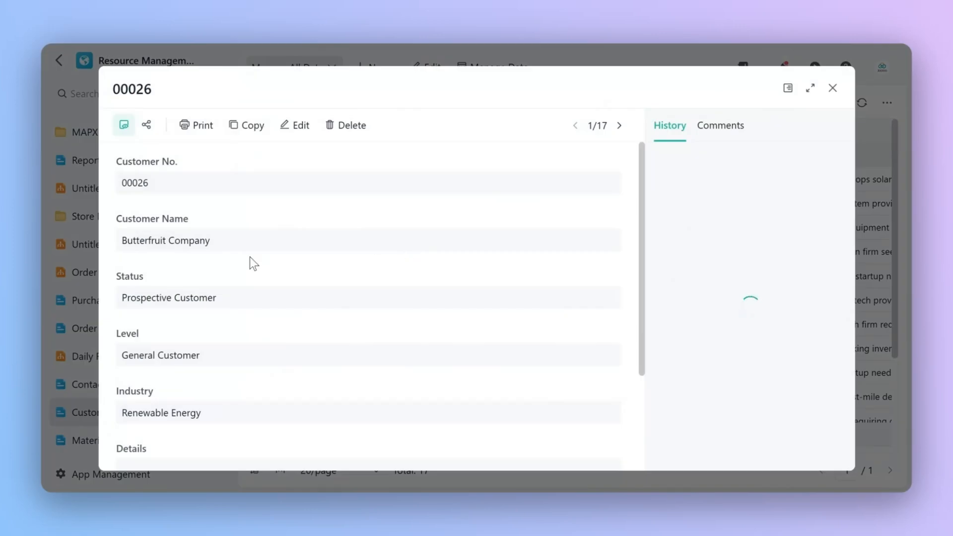
scroll(298, 223, "down", 3)
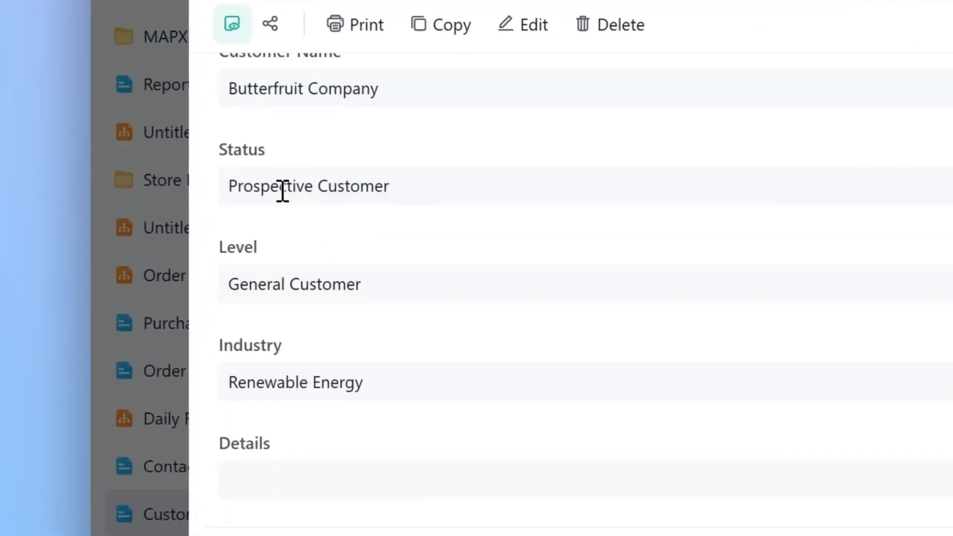
scroll(283, 199, "up", 3)
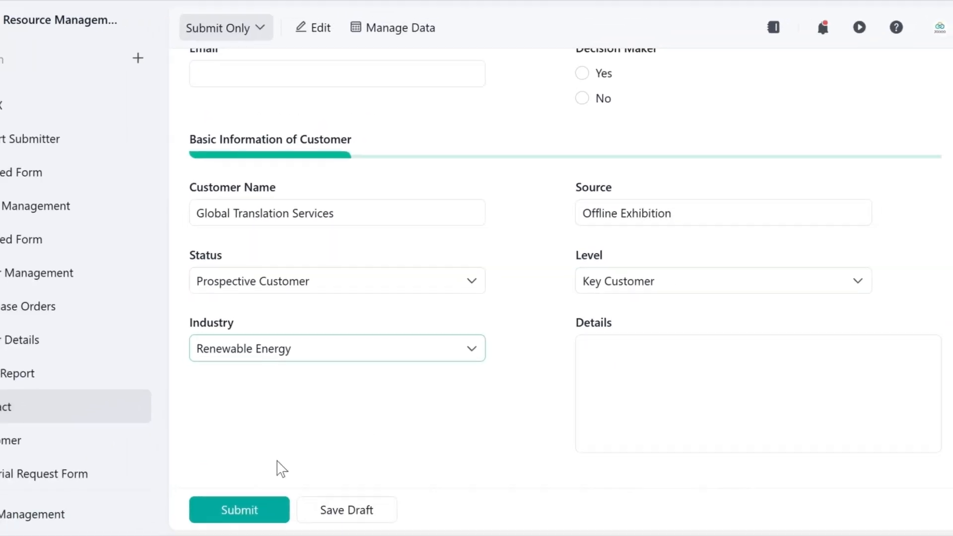
Step: Submit the contact form for Global Translation Services and open that company's record in the Customer table
left_click(240, 510)
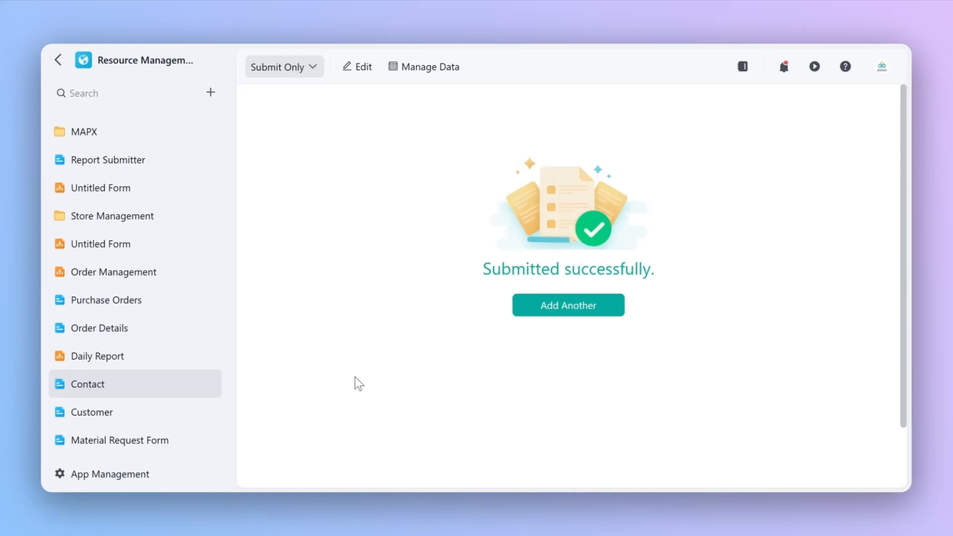
left_click(165, 417)
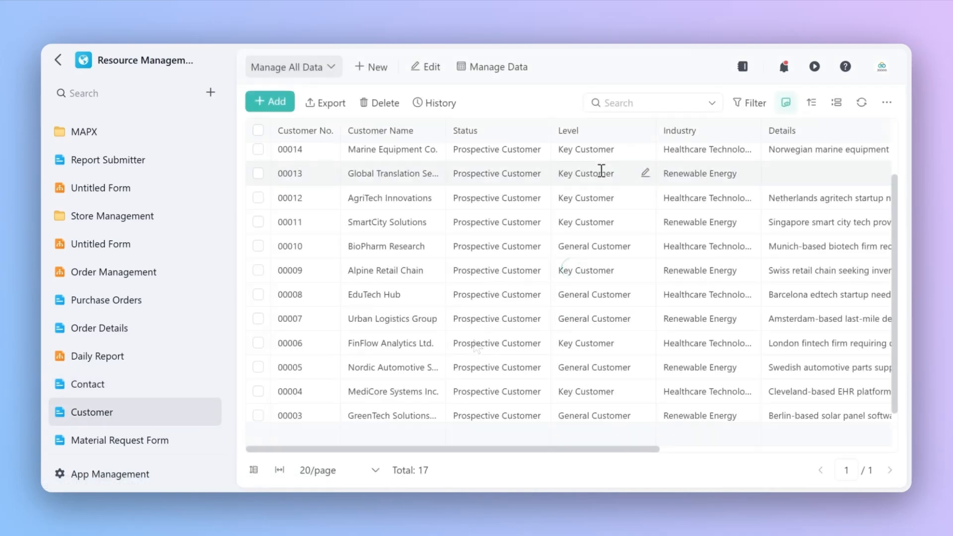
left_click(601, 172)
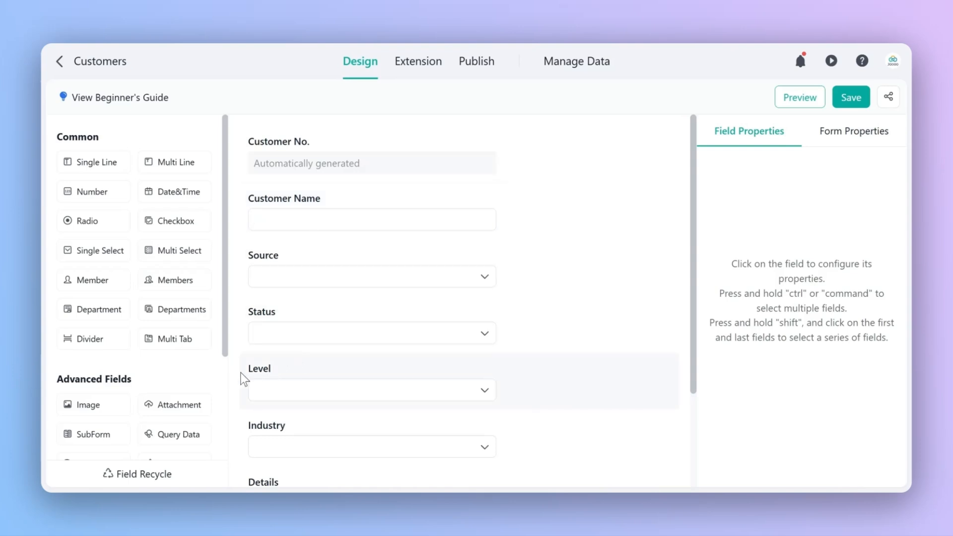
Step: Review the fields in the Customers and Contacts form designs, including the contact and customer information sections
scroll(304, 422, "down", 3)
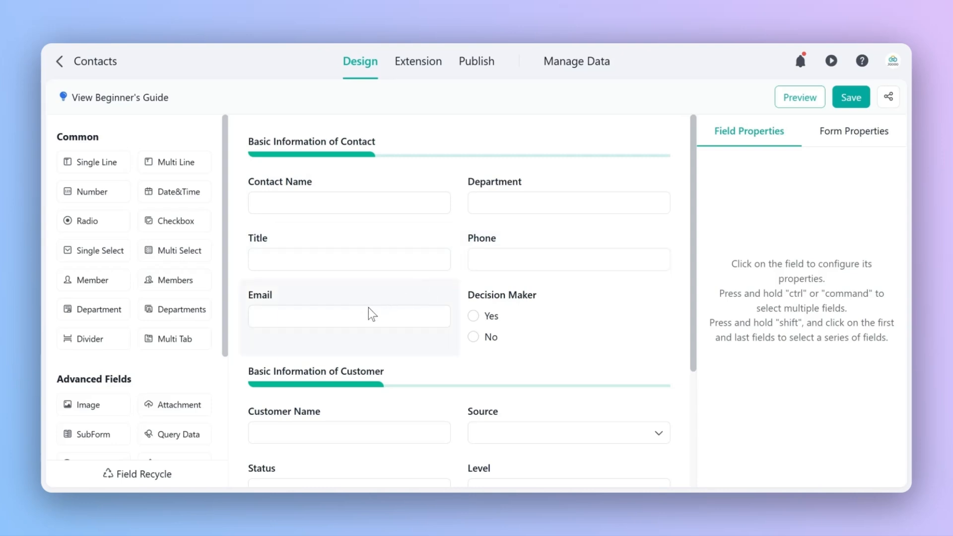
scroll(416, 315, "down", 2)
scroll(469, 276, "down", 2)
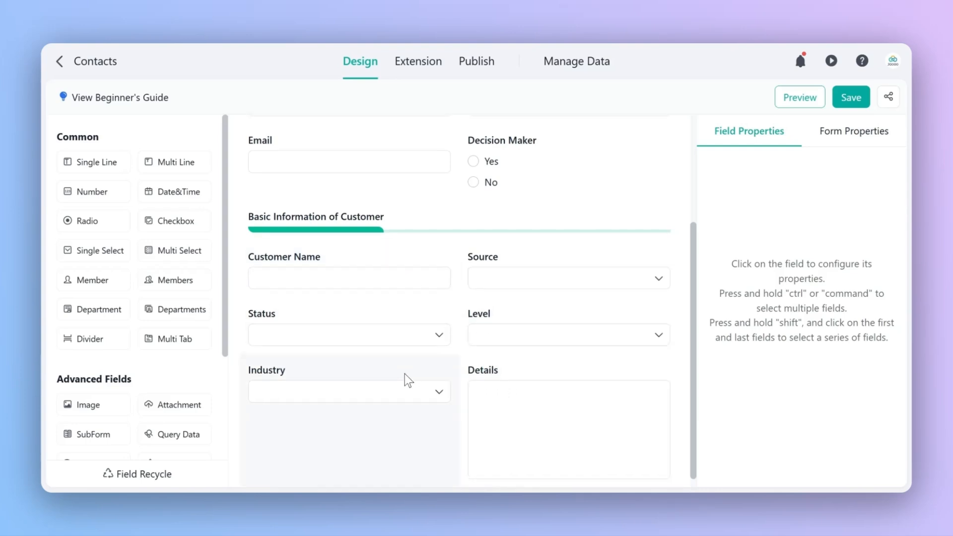
scroll(407, 380, "up", 4)
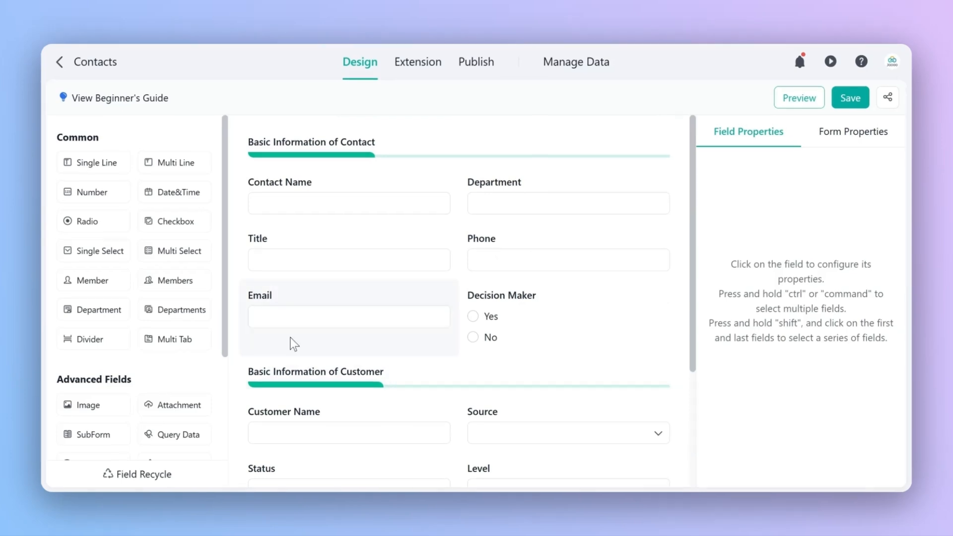
Step: Create an automation named "Sync Customer Information When Creating a Contact" with a form trigger on the Contacts form
left_click(417, 64)
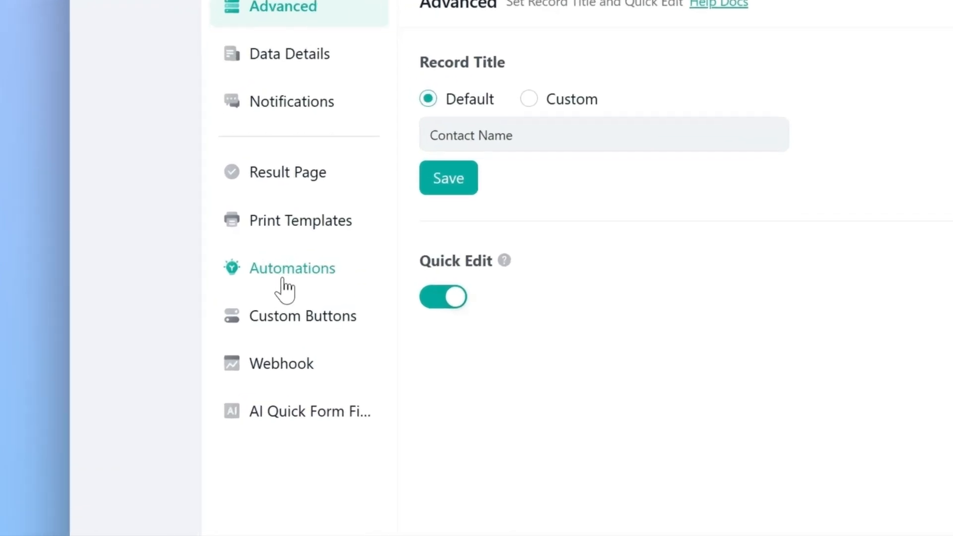
left_click(184, 272)
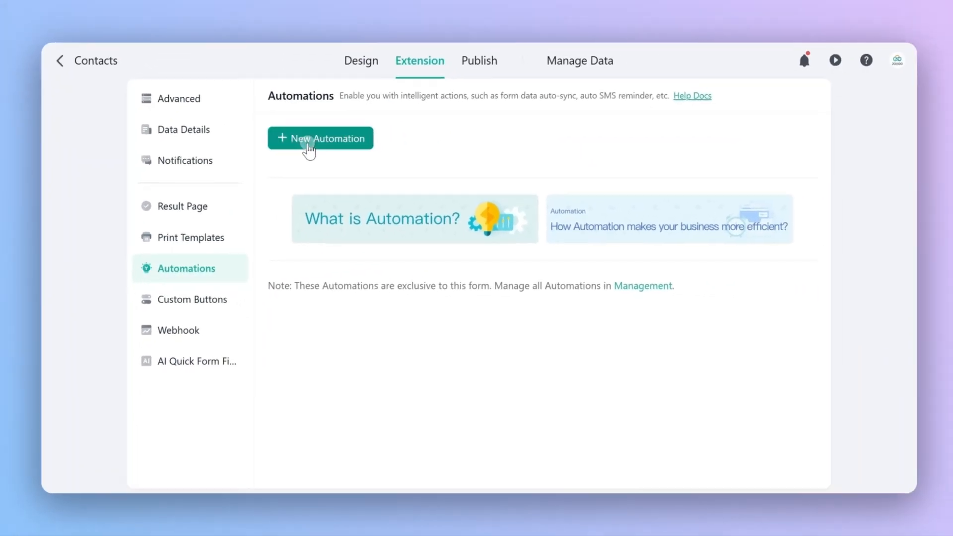
left_click(527, 55)
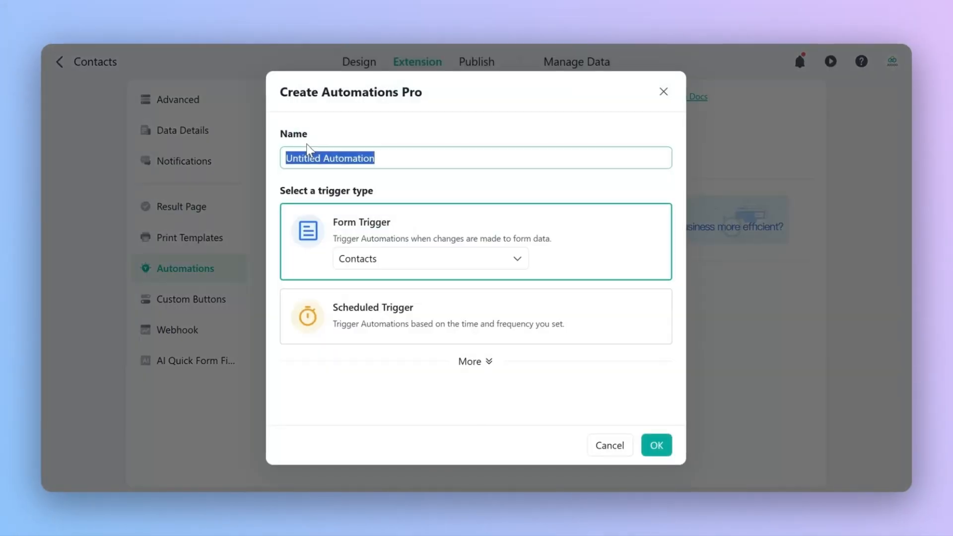
key("BackSpace")
type("Sync Customer Information When Creating a Contact")
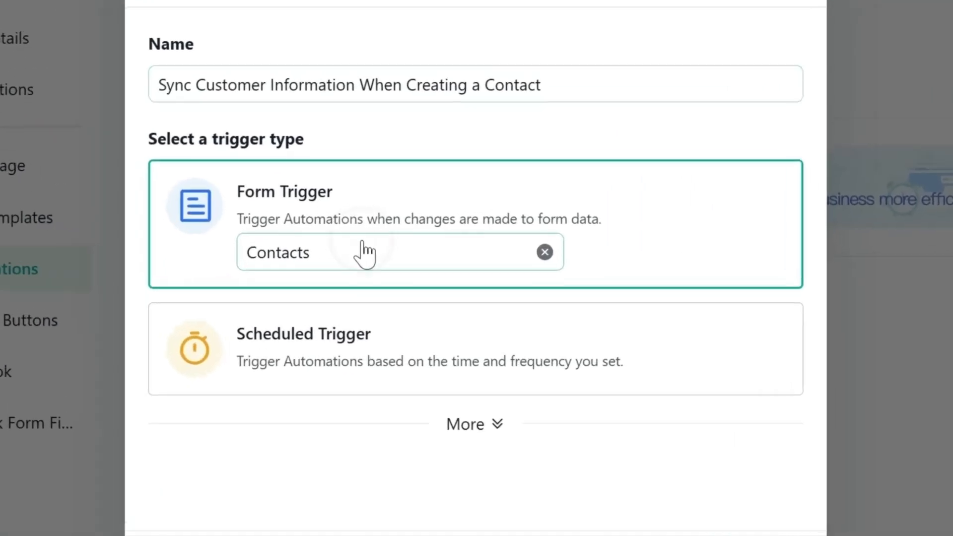
left_click(406, 259)
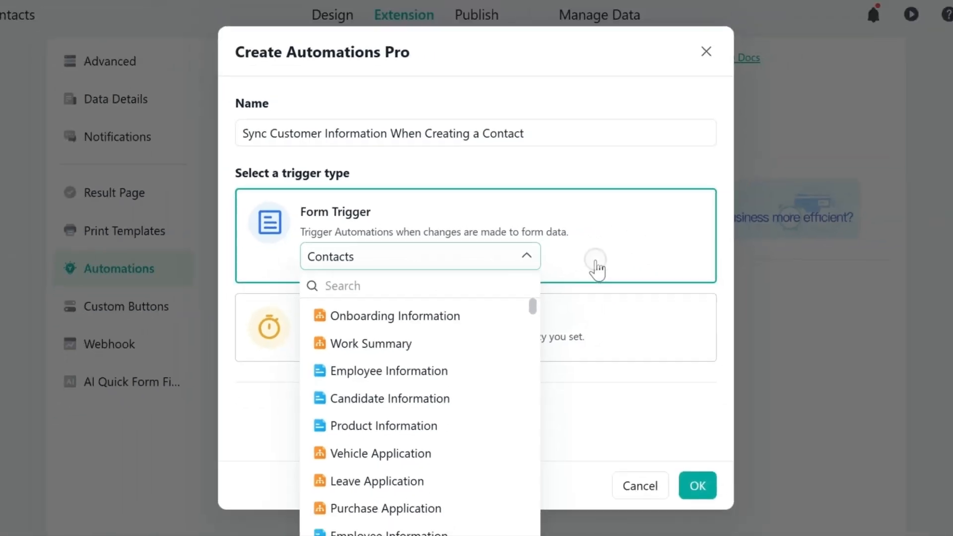
left_click(640, 258)
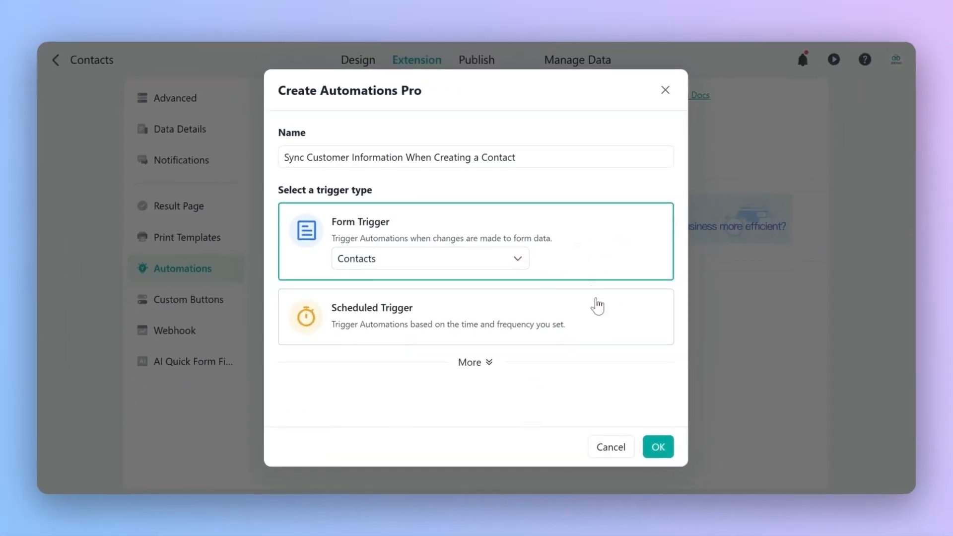
left_click(654, 446)
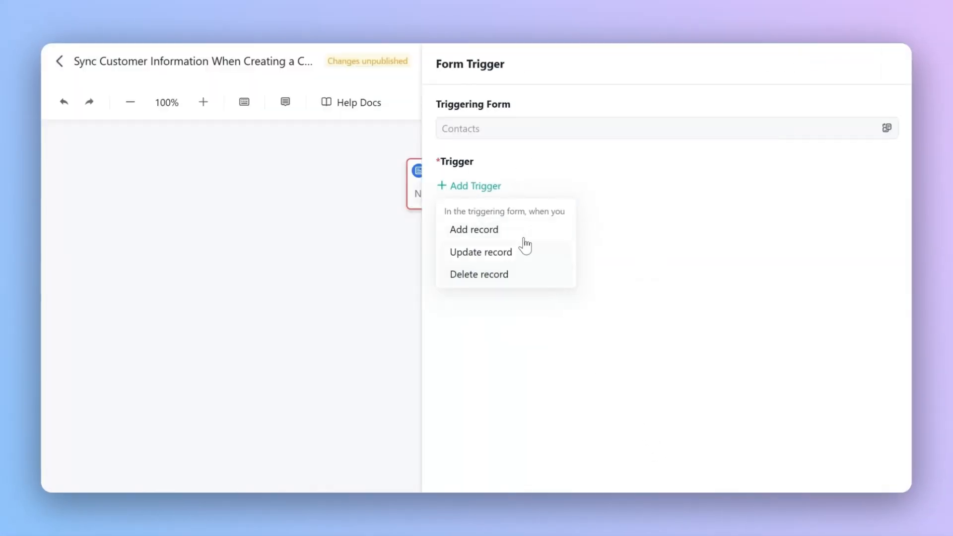
Step: Set the Contacts form trigger to run on Add record and close the trigger settings
left_click(502, 233)
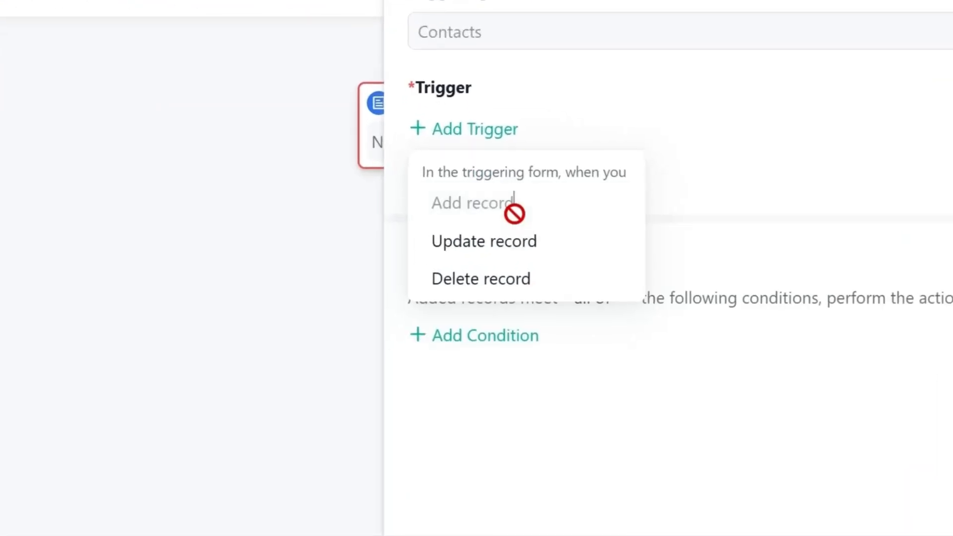
left_click(713, 254)
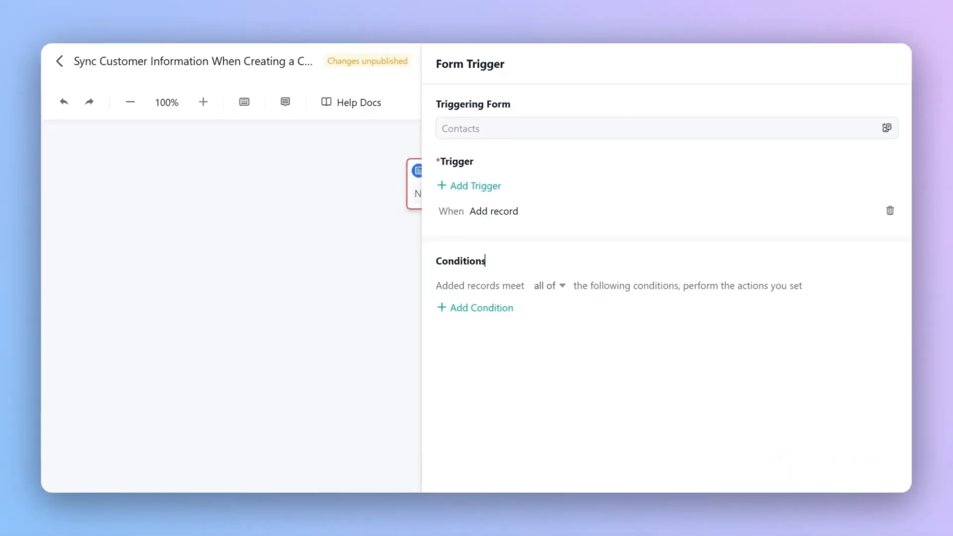
left_click(382, 261)
Step: Add a Query Record node after the Contacts trigger and name it "Query Customer Information"
left_click(476, 230)
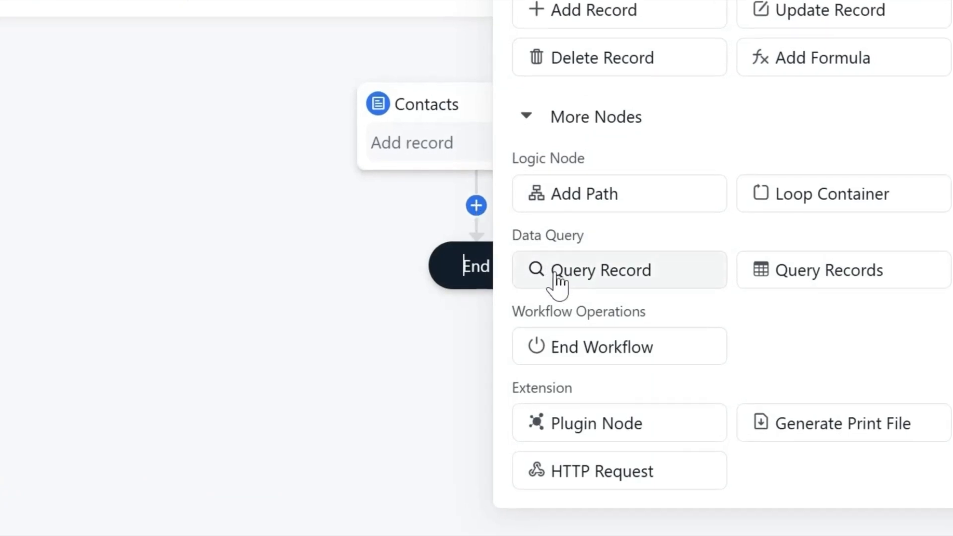
left_click(639, 279)
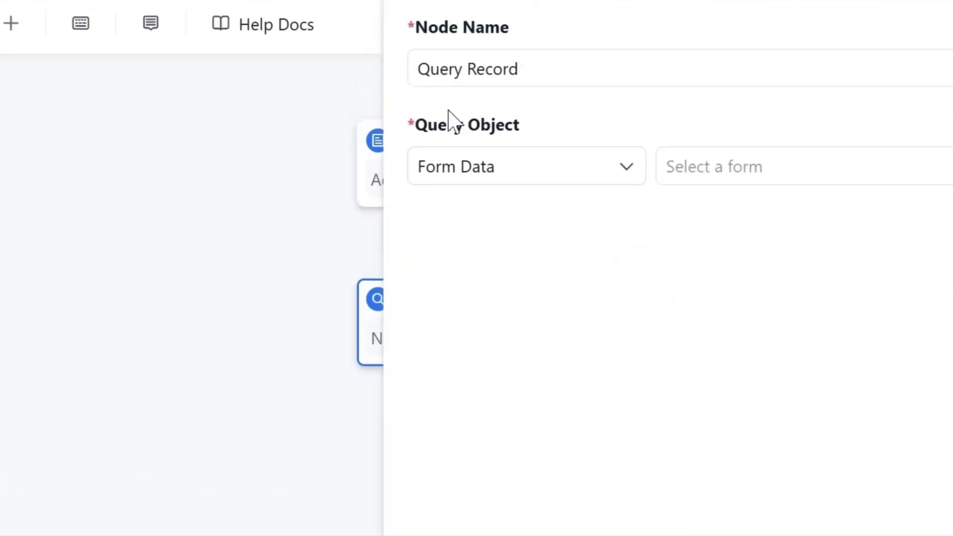
left_click_drag(426, 40, 556, 39)
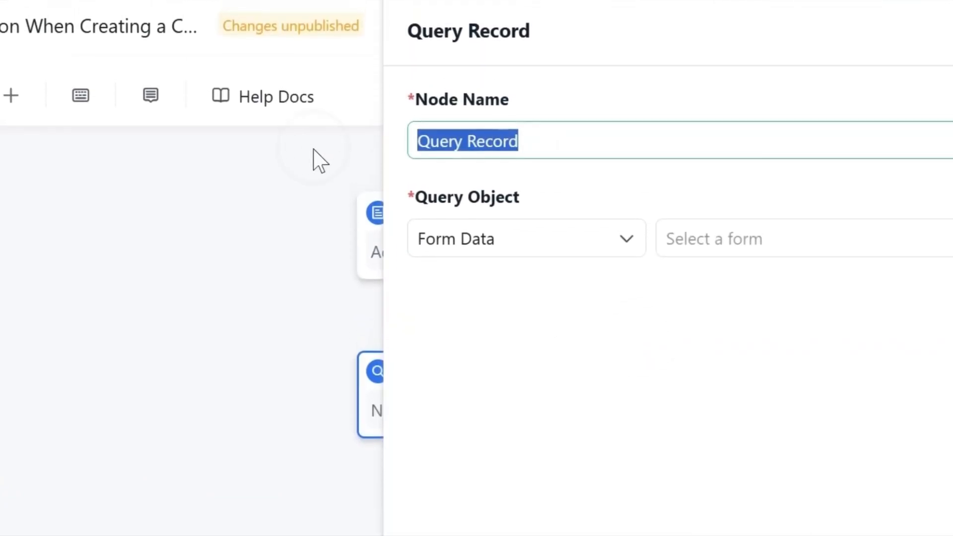
key("BackSpace")
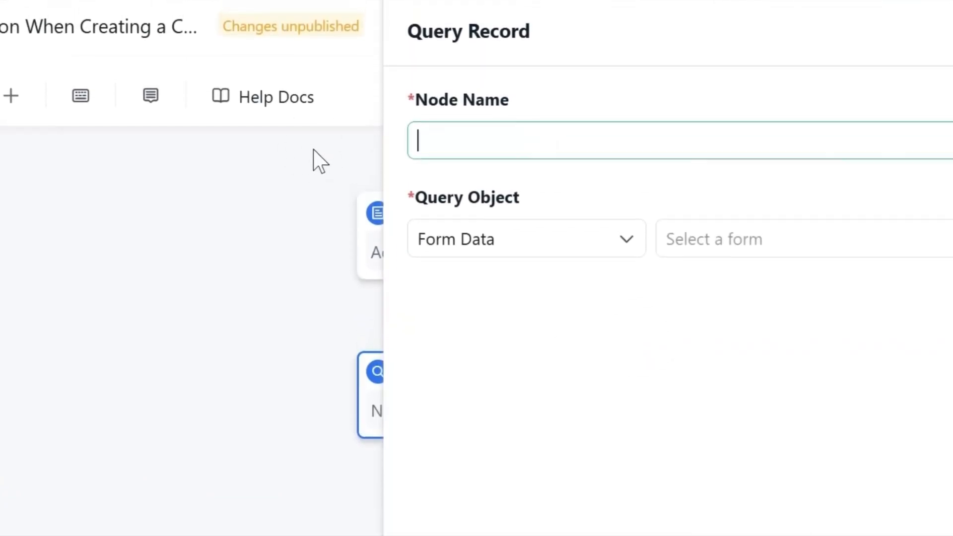
type("Query Customer Information")
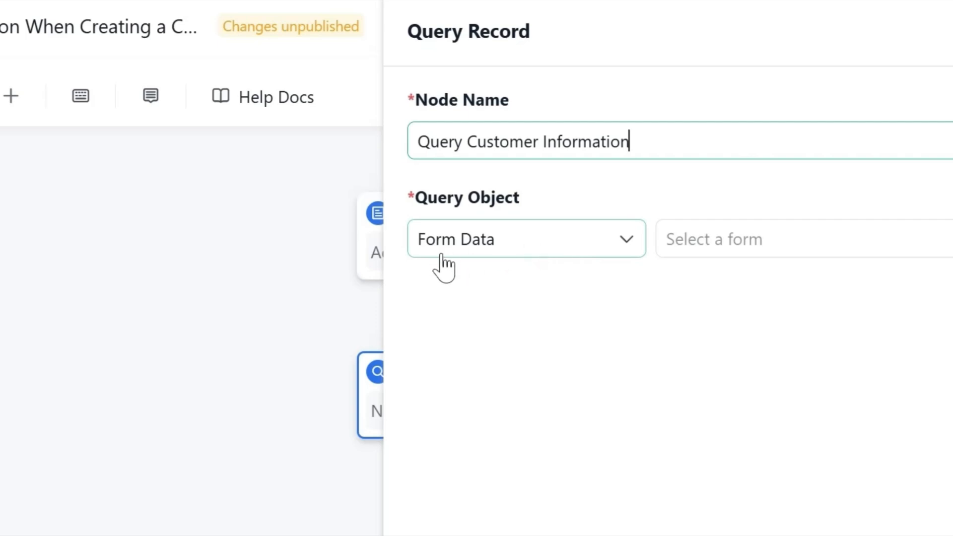
Step: Set the Query Customer Information node's query object to form data from the Customers form
left_click(540, 251)
left_click(540, 251)
left_click(742, 252)
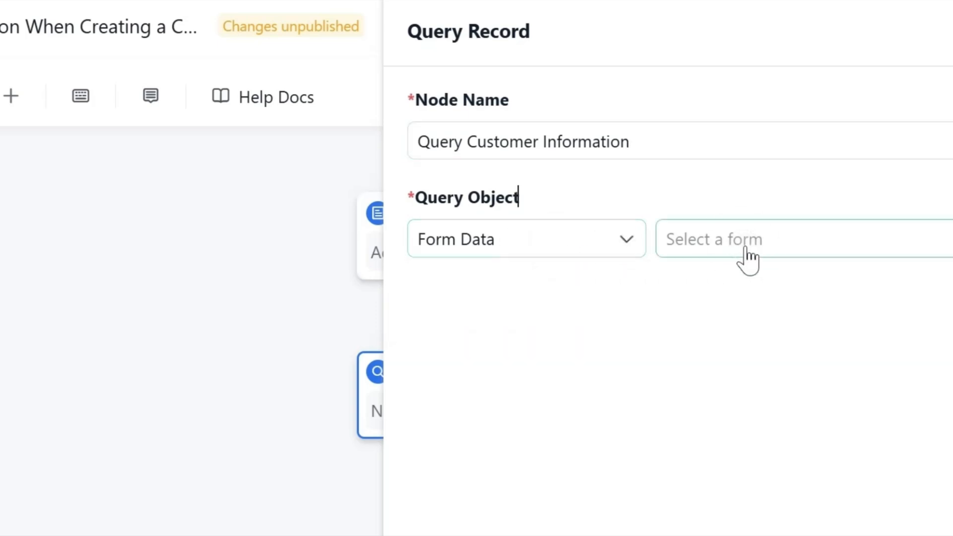
scroll(715, 397, "down", 5)
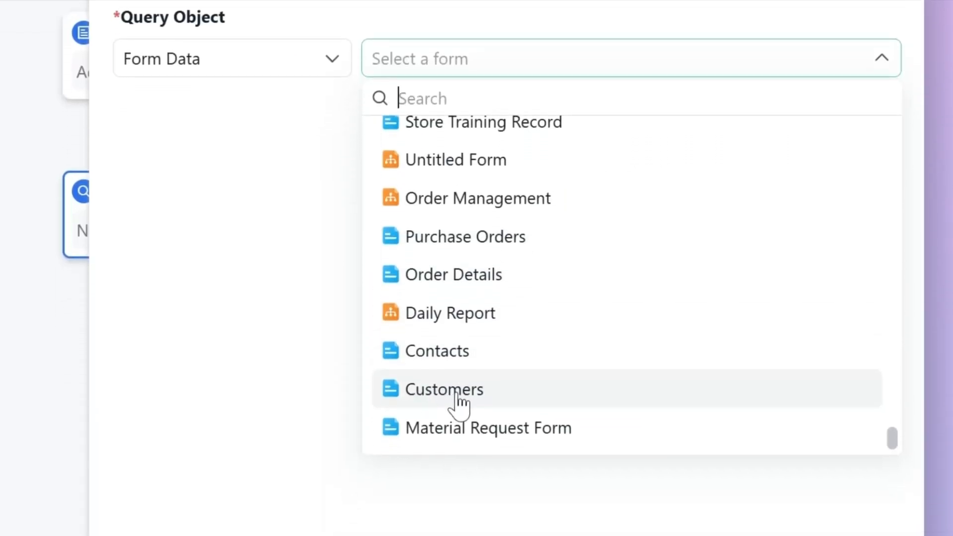
left_click(454, 390)
Step: Add a query condition that Customer Name equals any of the Customer Name values from the triggering contact record
left_click(233, 268)
left_click(223, 0)
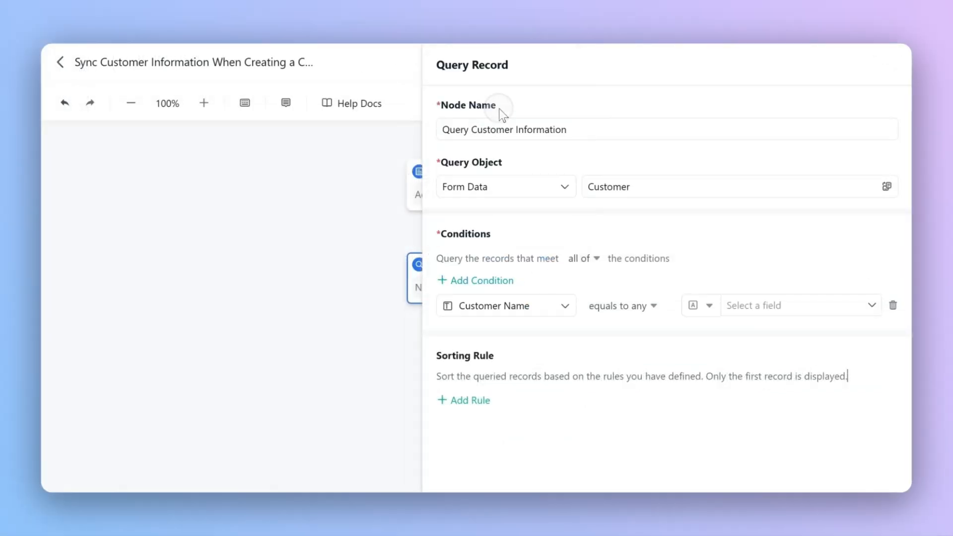
left_click(759, 305)
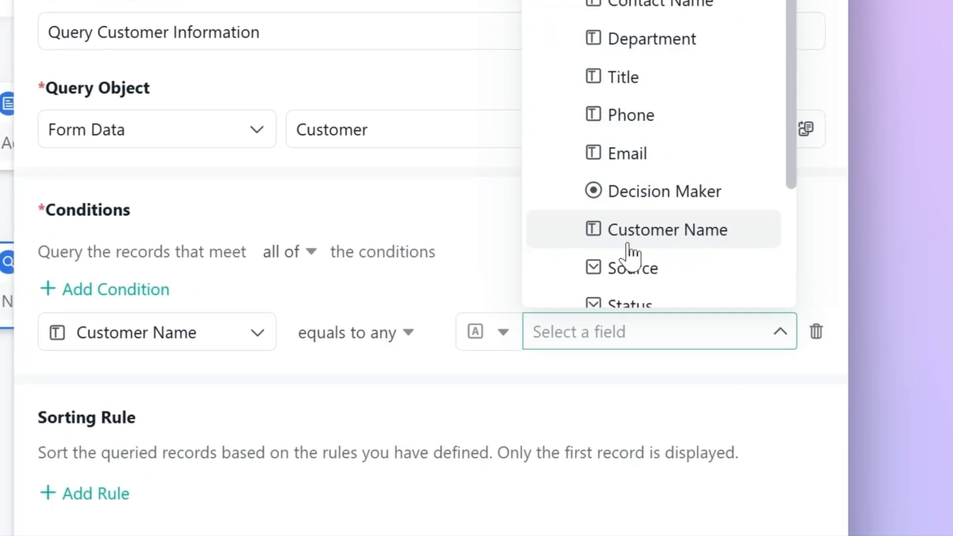
left_click(626, 239)
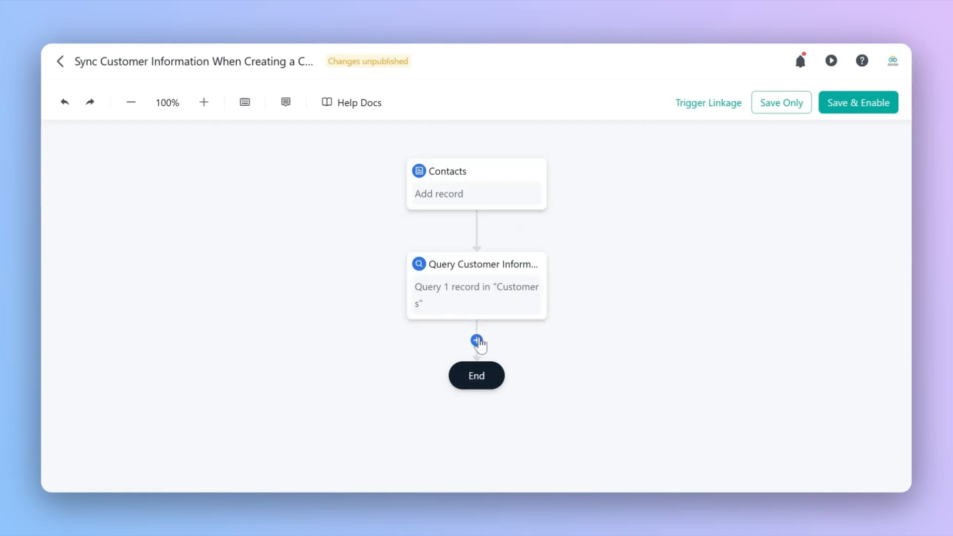
Step: Add a path branch after the Query Customer Information node and close its settings
left_click(477, 342)
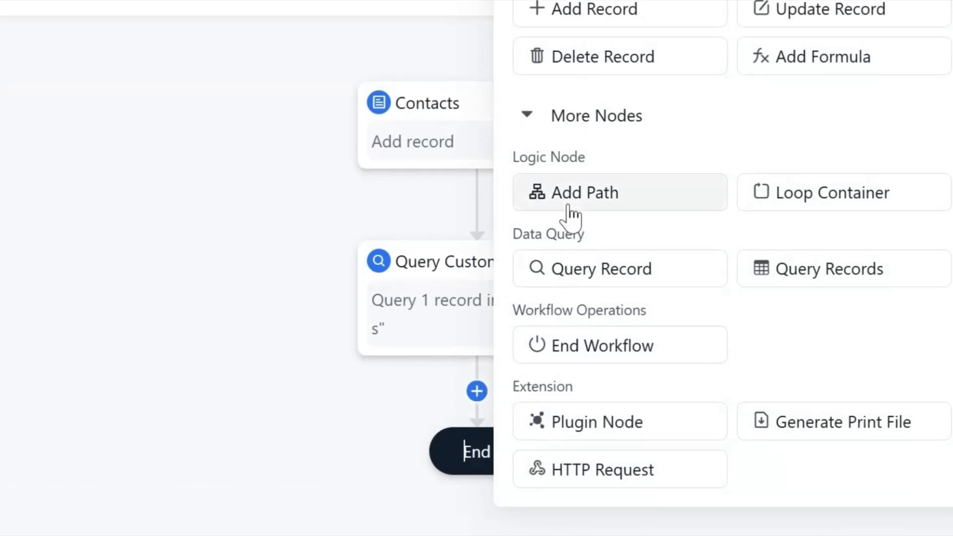
left_click(621, 206)
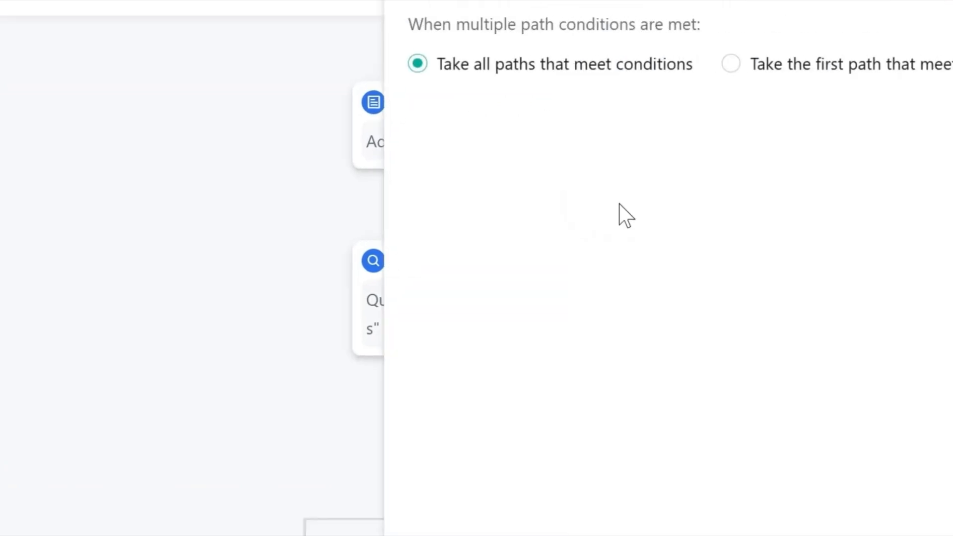
left_click(297, 361)
scroll(665, 334, "down", 3)
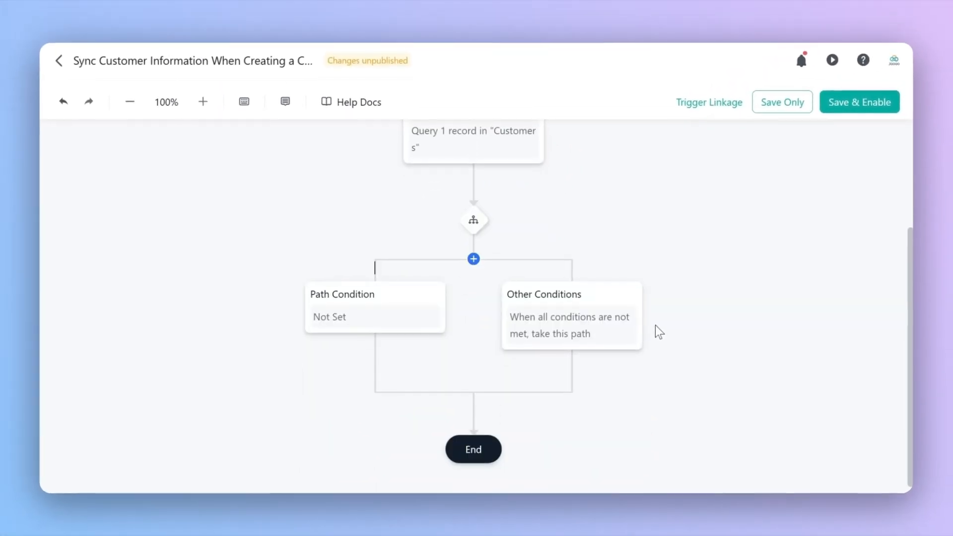
Step: Rename the Path Condition node as "Customer Exists"
left_click(375, 326)
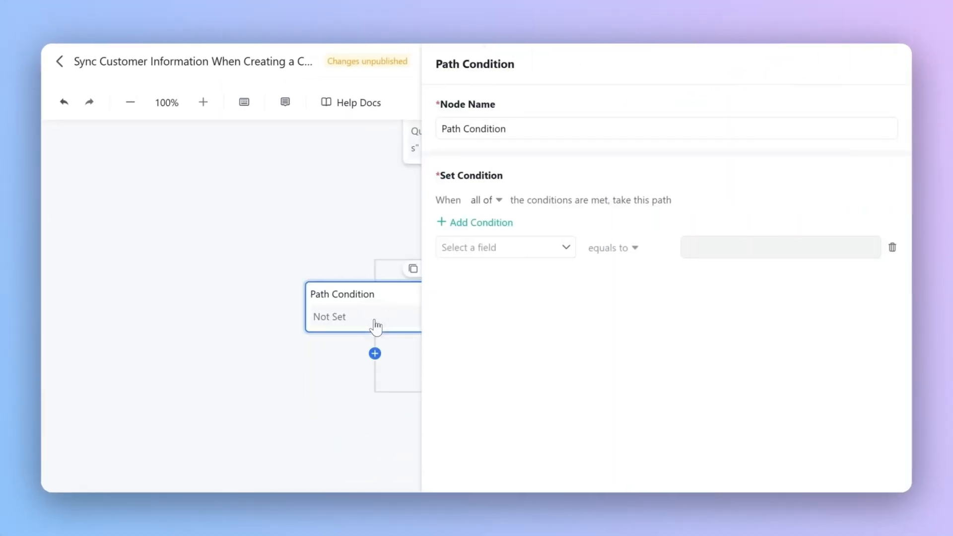
left_click_drag(514, 129, 424, 147)
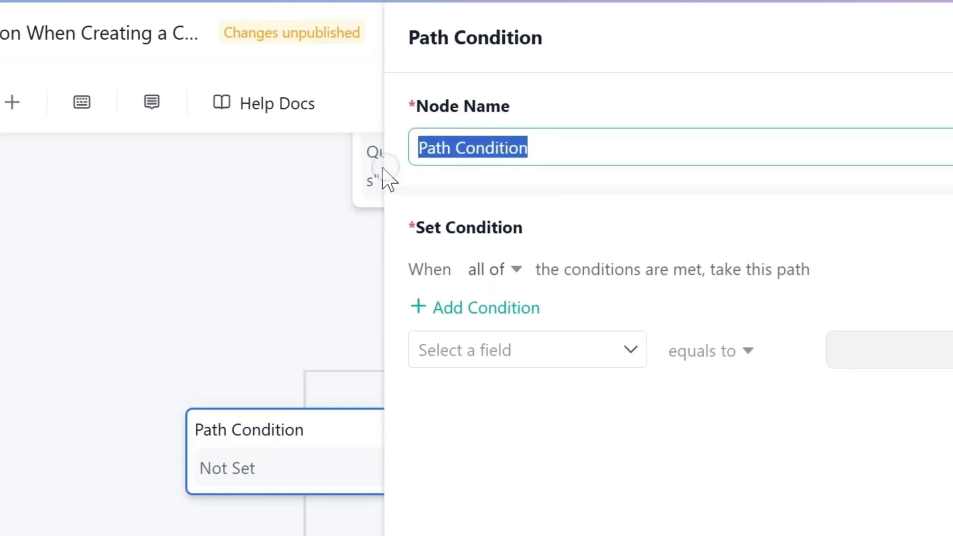
key("BackSpace")
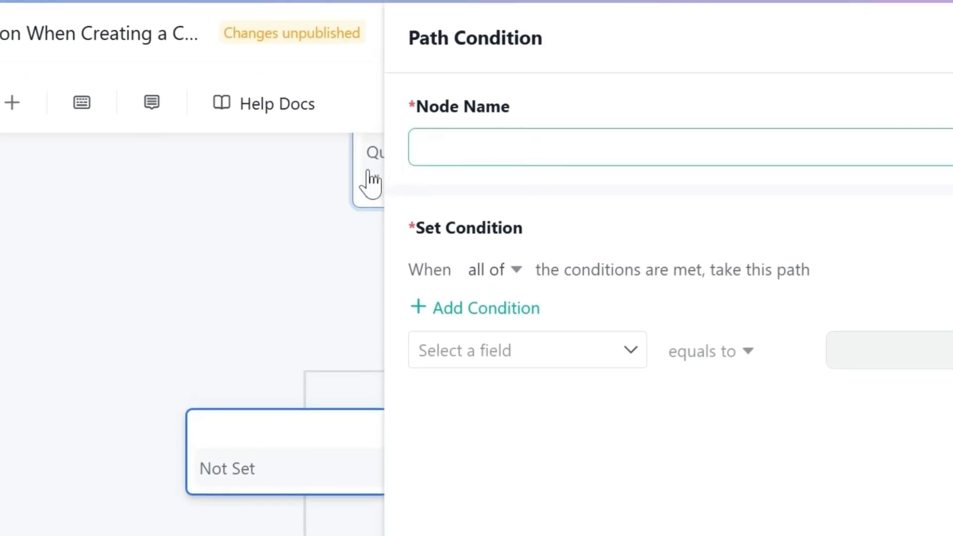
type("Customer Exists")
Step: Base the Customer Exists condition on Customer Name from Query Customer Information and change its comparison operator
left_click(630, 352)
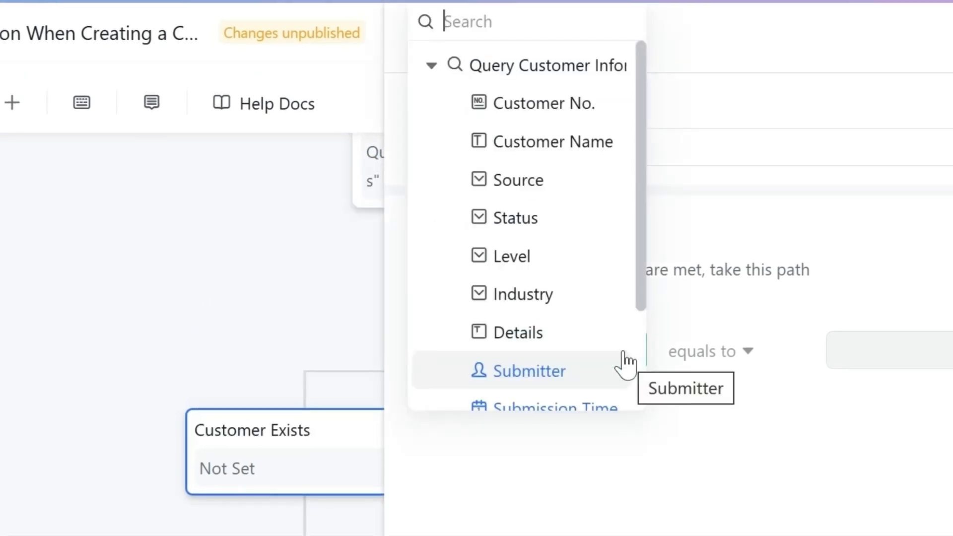
left_click(556, 154)
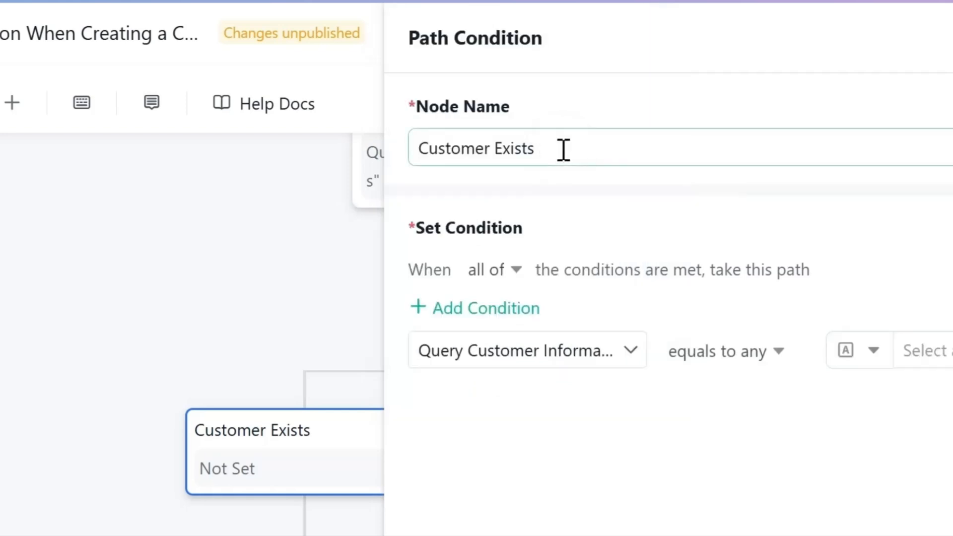
left_click(724, 373)
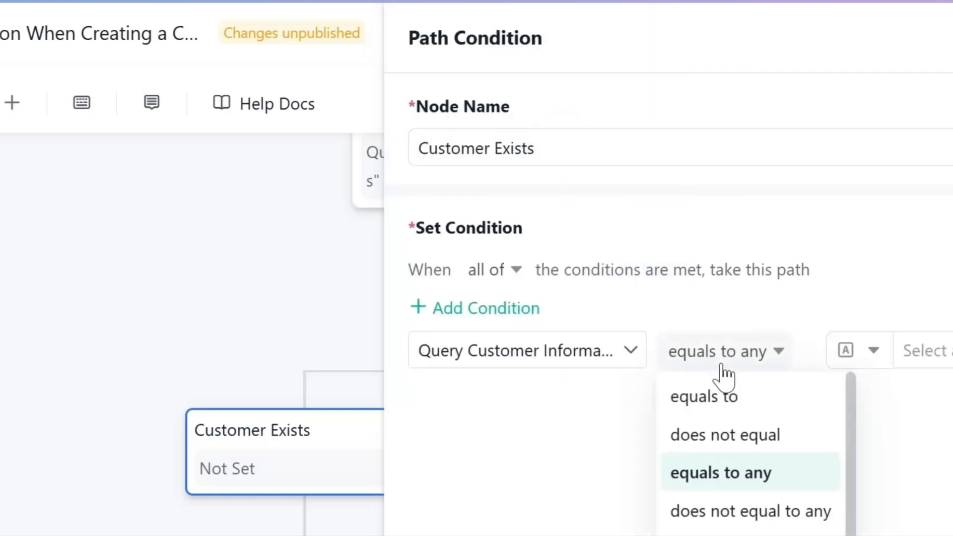
scroll(735, 420, "down", 5)
left_click(738, 420)
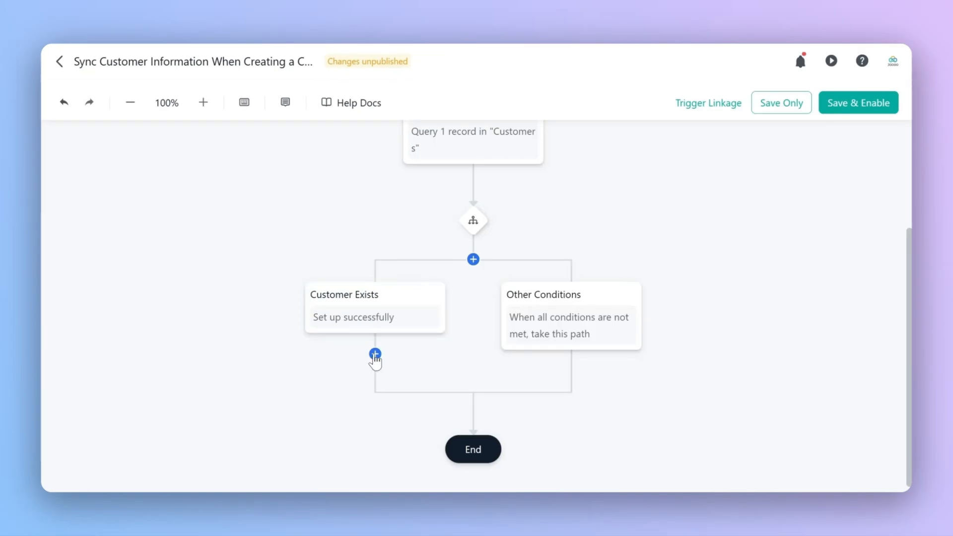
Step: Add an Update Record node under the Customer Exists path and name it "Update Customer"
left_click(375, 356)
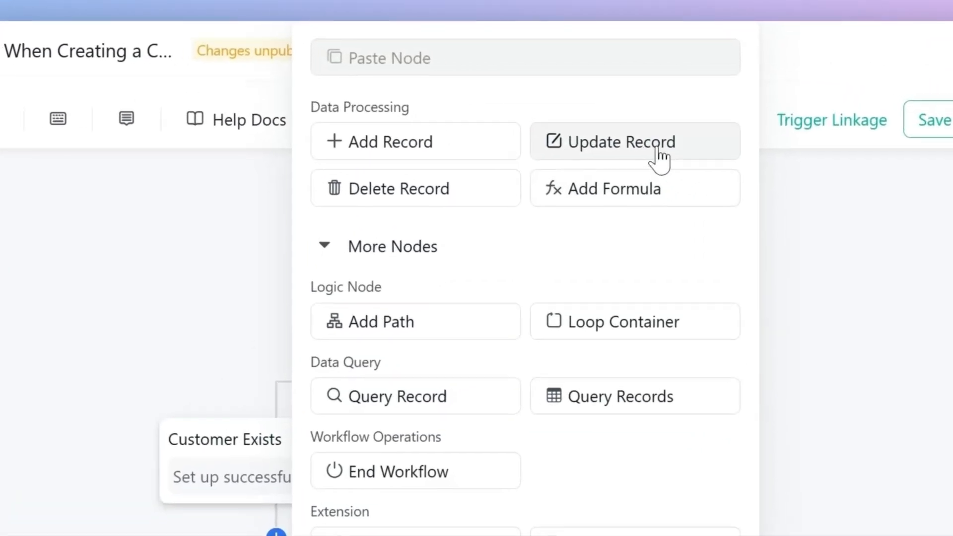
left_click(614, 125)
left_click_drag(377, 166, 549, 158)
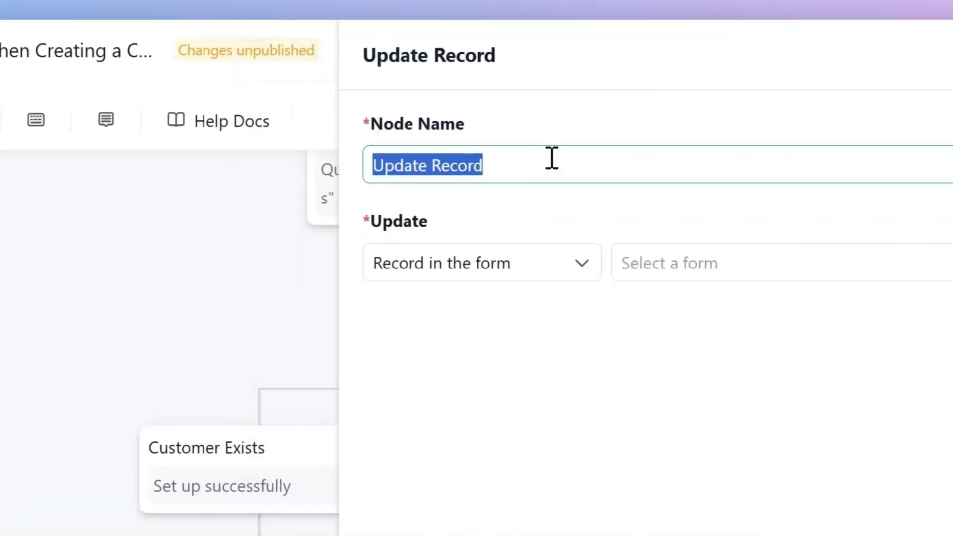
type("Update Customer")
left_click(561, 203)
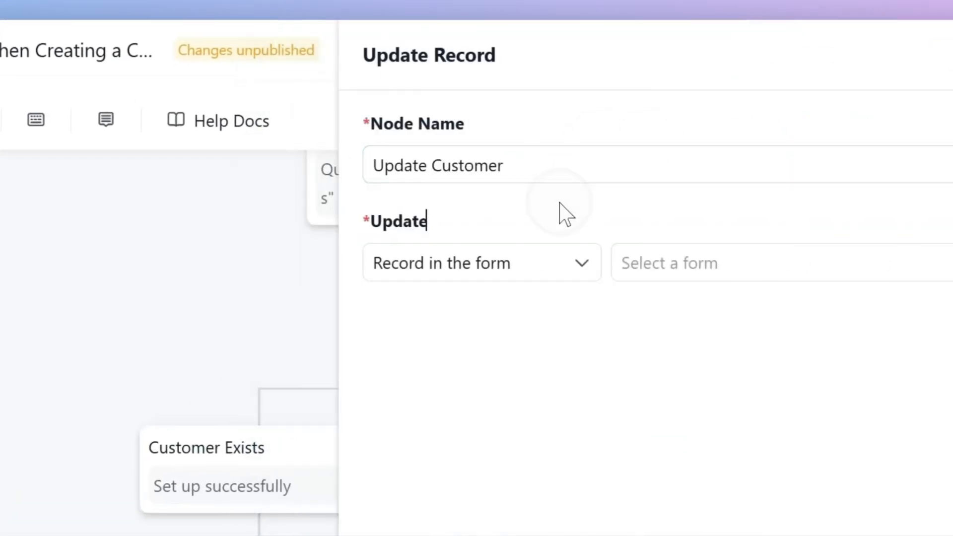
Step: Set the Update Customer node to update the record at the Query Customer Information node
left_click(566, 276)
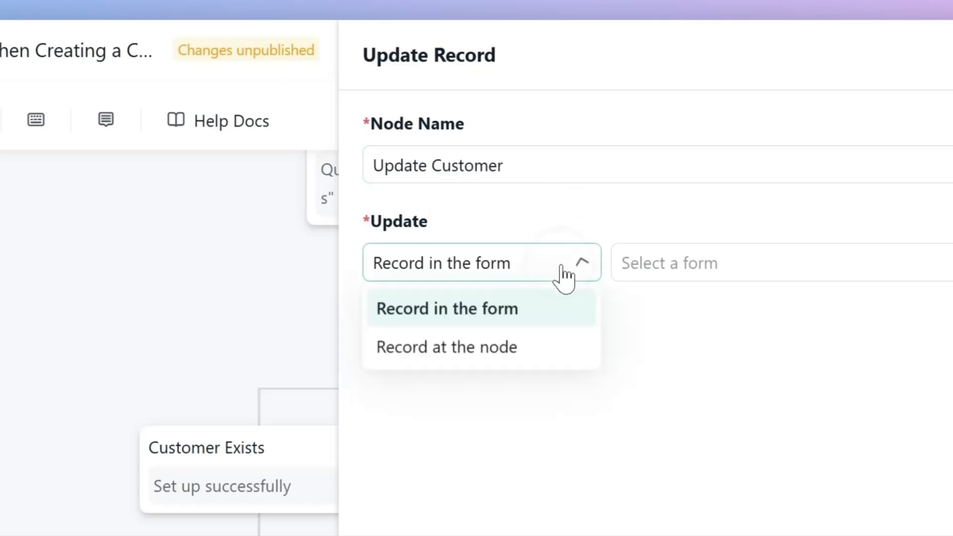
left_click(506, 354)
left_click(678, 266)
left_click(696, 326)
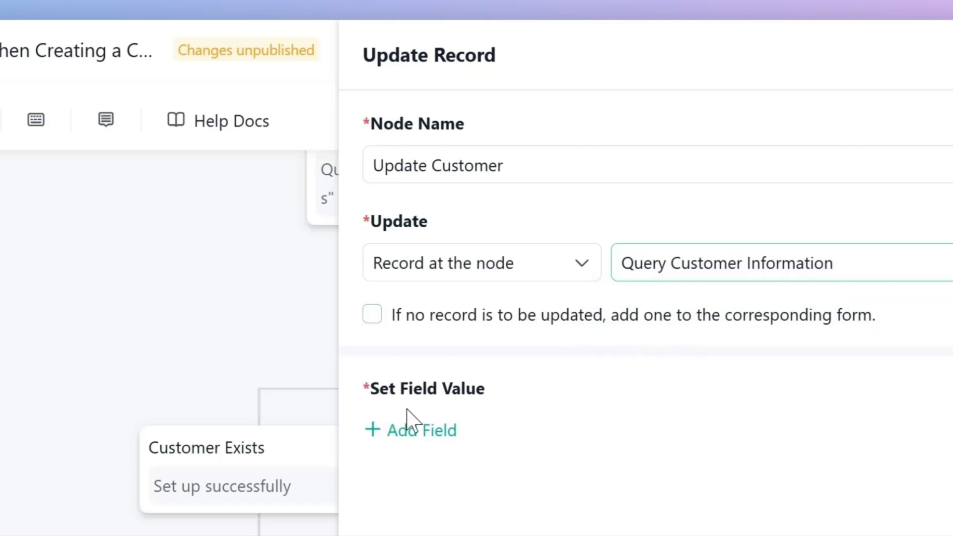
Step: Add Customer Name, Source, Status, Level, Industry and Details as the fields the Update Customer node sets
left_click(415, 430)
left_click(432, 516)
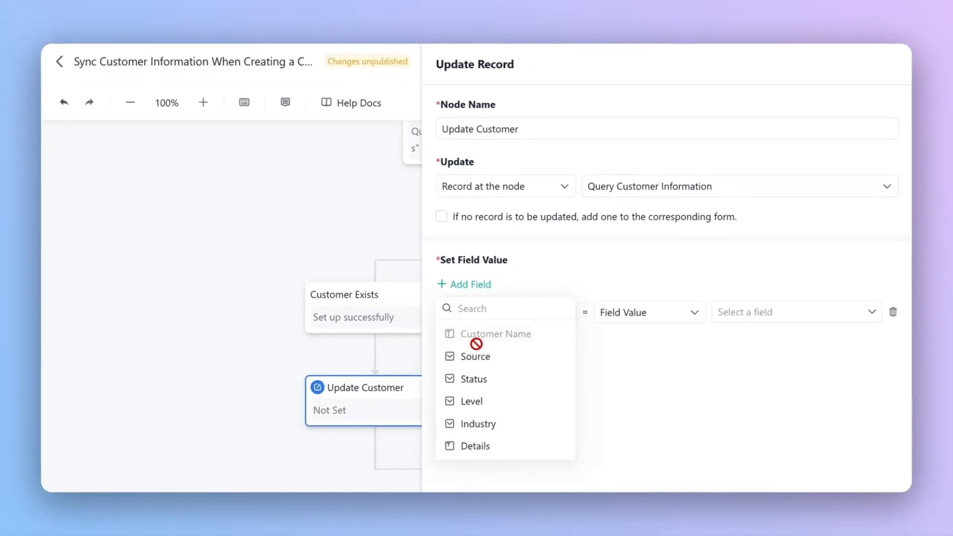
left_click(480, 356)
left_click(485, 379)
left_click(487, 401)
left_click(490, 423)
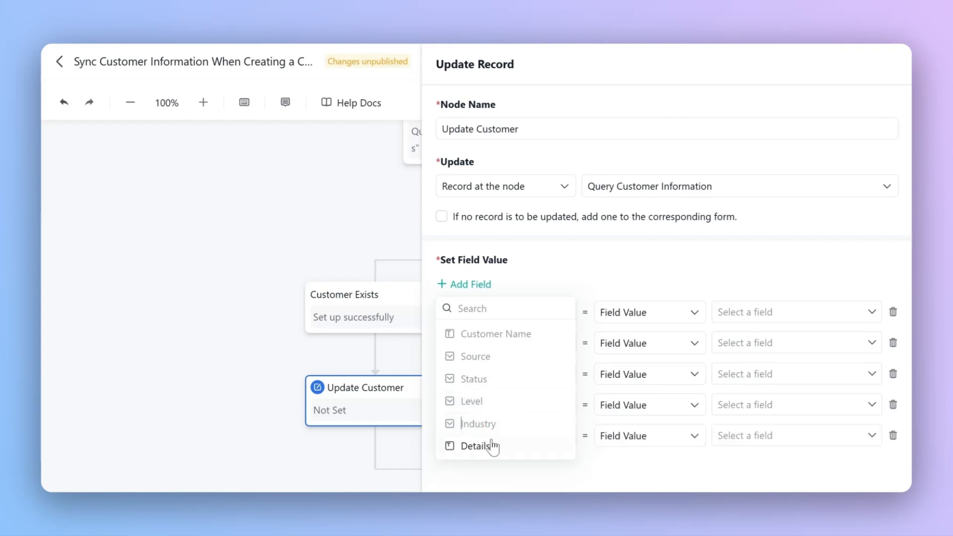
left_click(493, 446)
Step: Map the Update Customer node's Customer Name to Customer Name from Triggered Data and open the value choices for Source
left_click(750, 320)
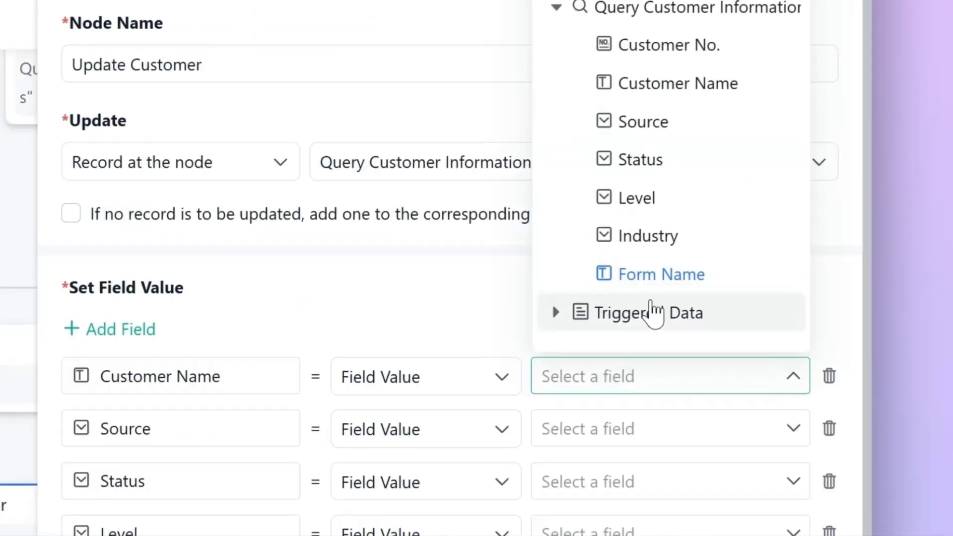
left_click(655, 313)
scroll(650, 248, "down", 5)
left_click(647, 202)
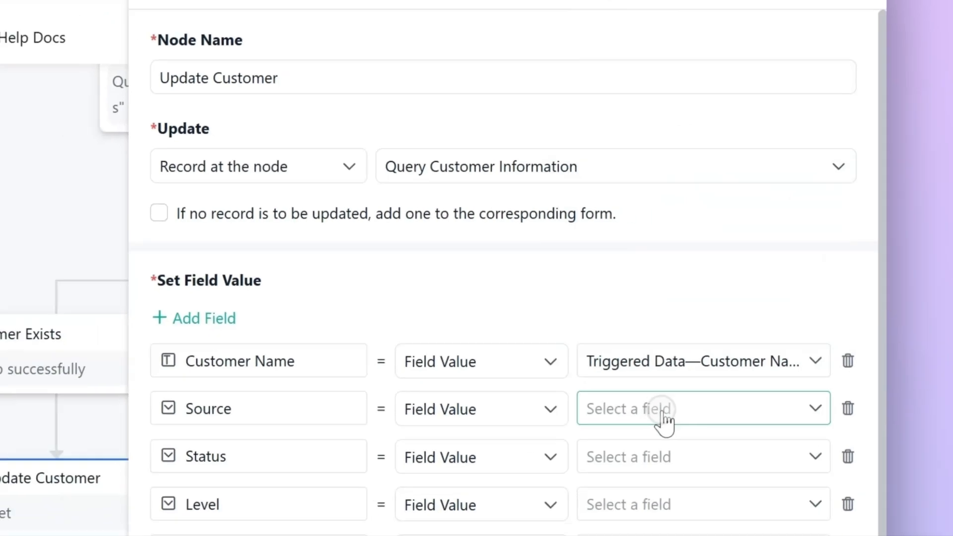
left_click(627, 431)
Step: Add an Add Record node under the Other Conditions path and name it "Add Customer Record"
scroll(766, 310, "down", 3)
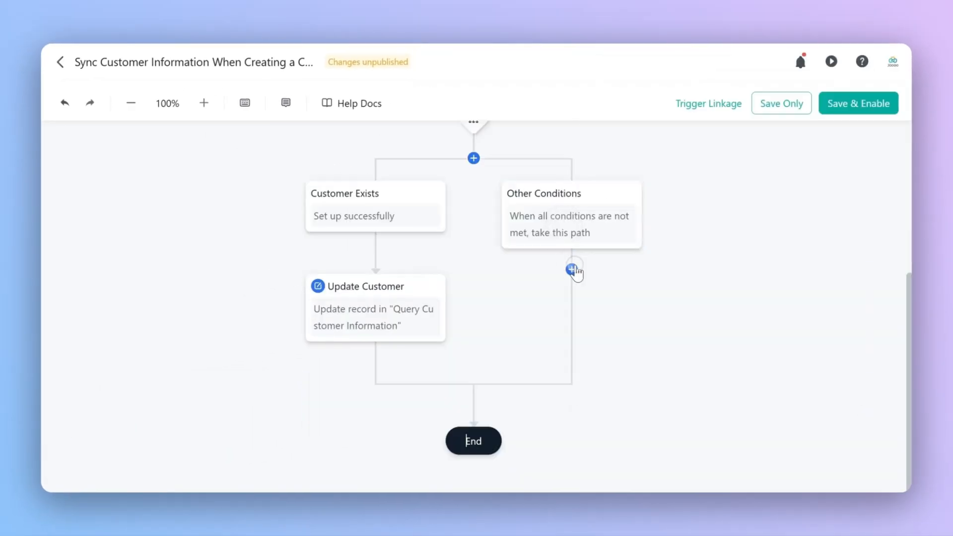
left_click(573, 270)
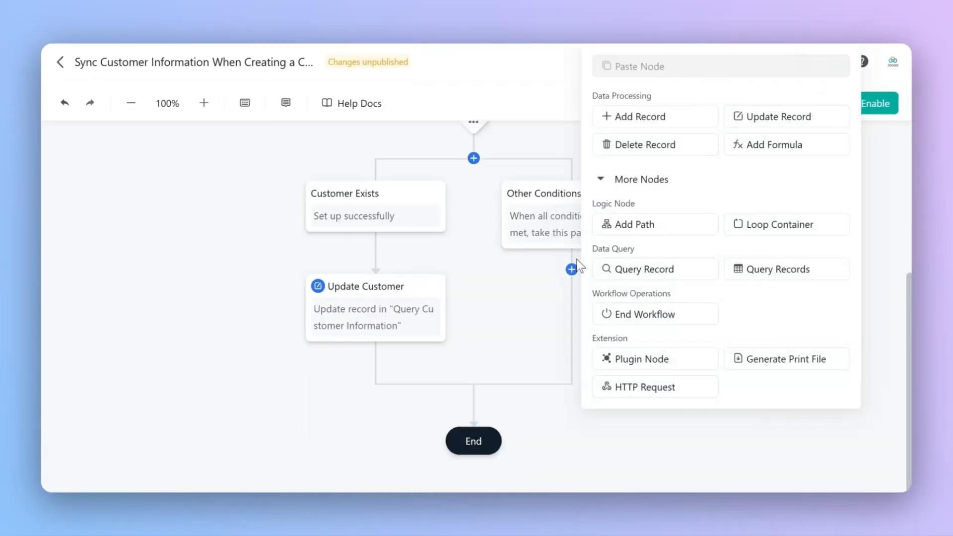
left_click(646, 124)
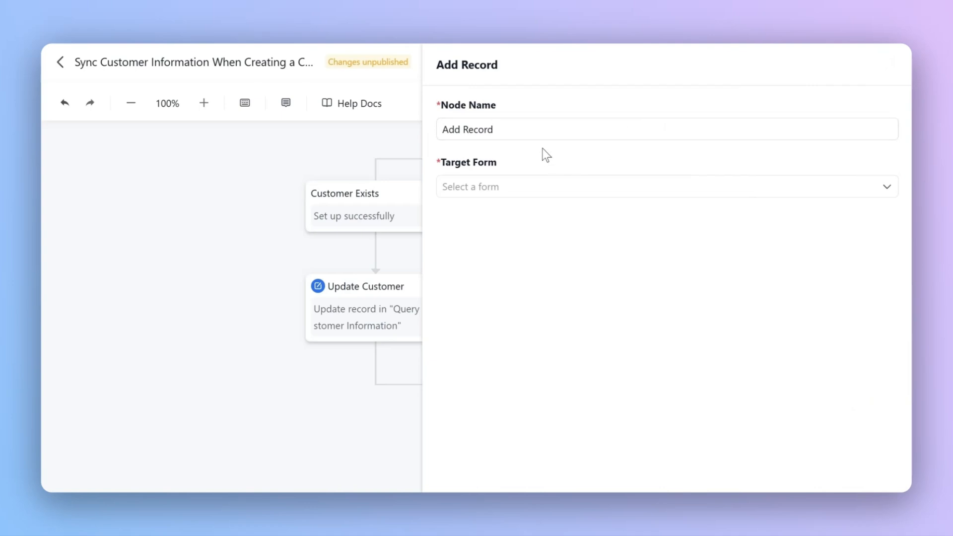
left_click(532, 130)
left_click_drag(532, 129, 416, 136)
type("Add Customer Record")
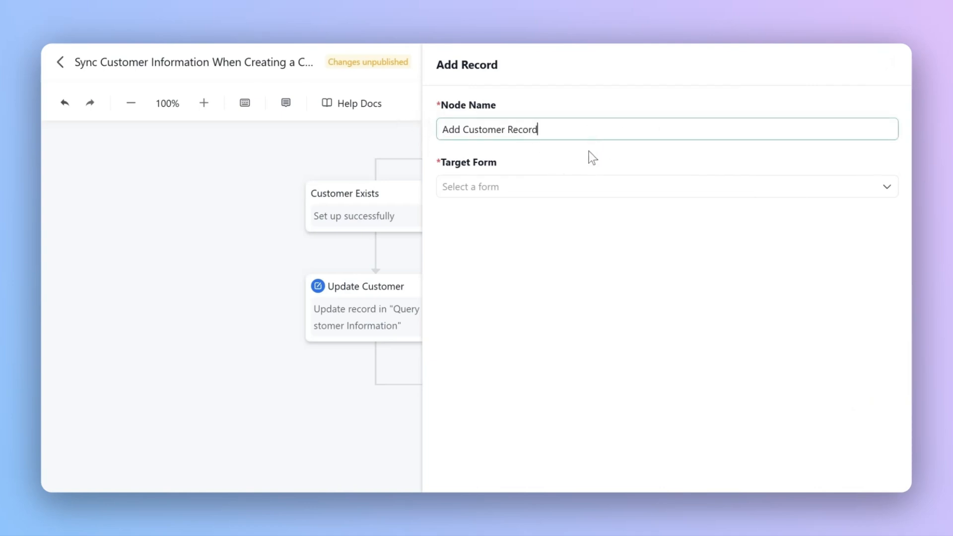
left_click(586, 153)
Step: Set the Add Customer Record node's target form to Customers and map Customer Name to Customer Name from Triggered Data
left_click(572, 194)
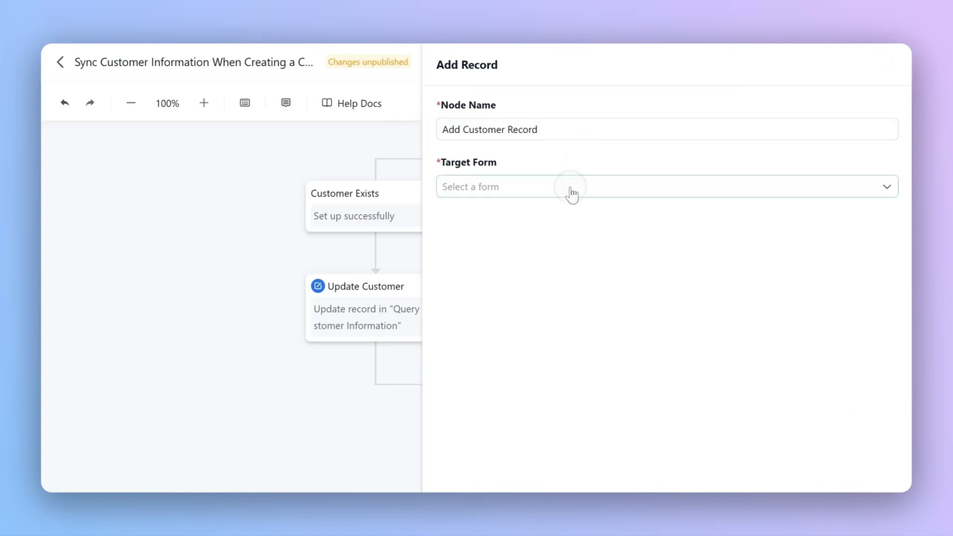
left_click(482, 386)
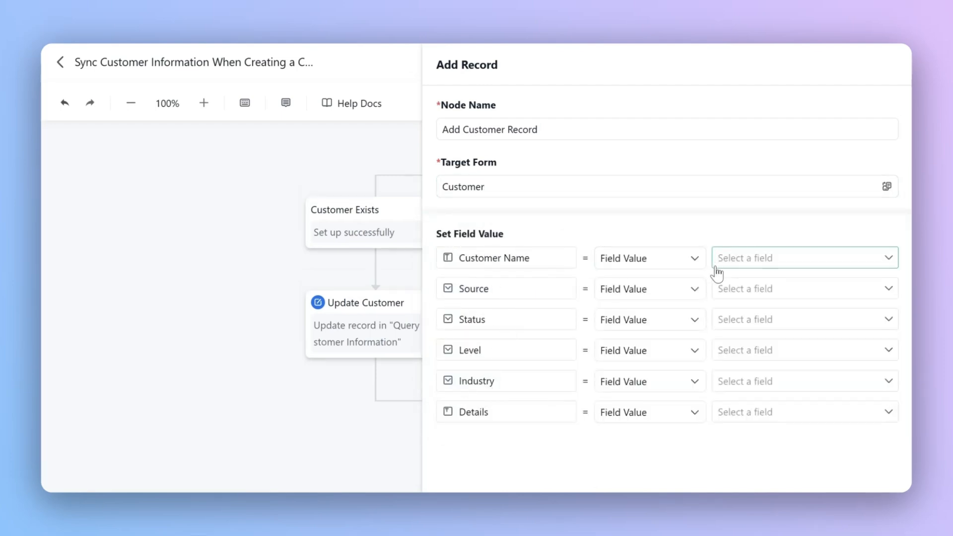
left_click(740, 259)
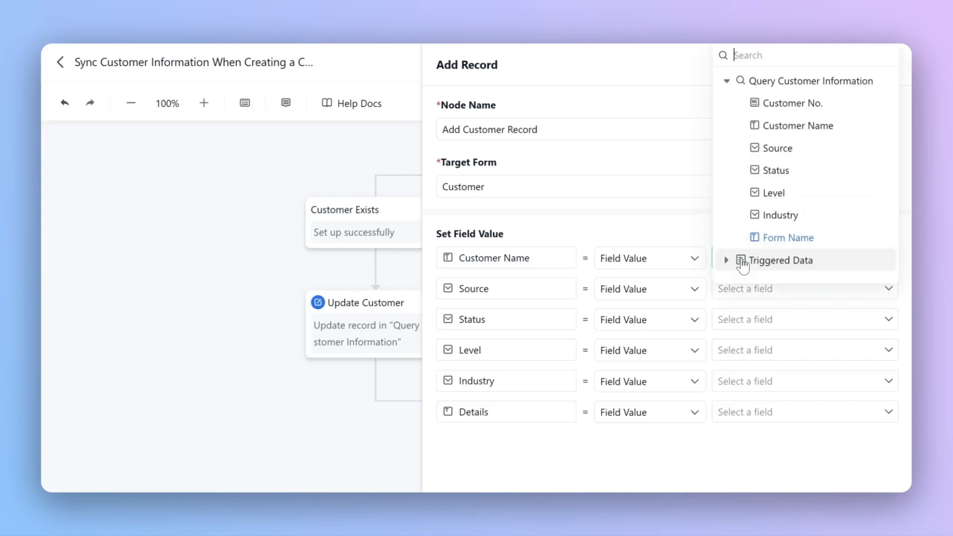
left_click(739, 260)
scroll(747, 256, "down", 5)
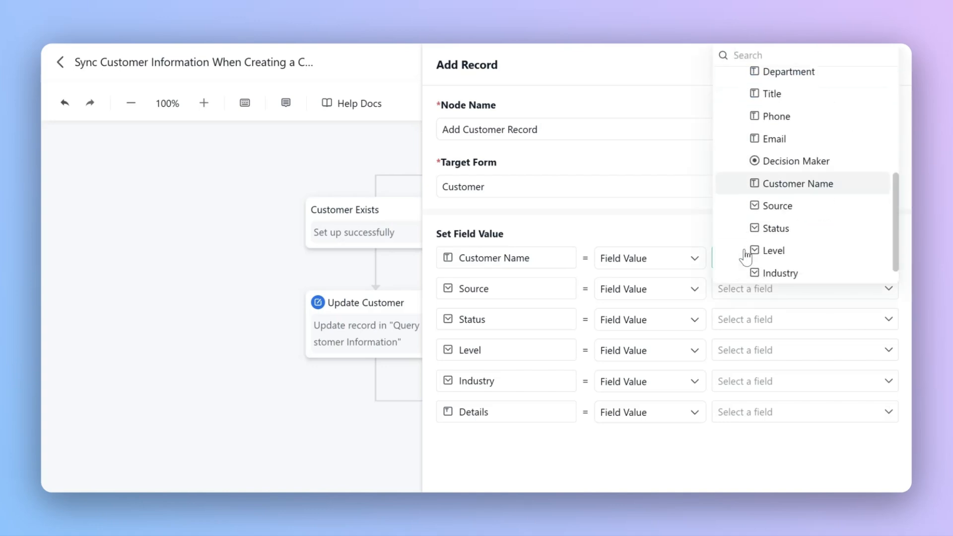
left_click(773, 185)
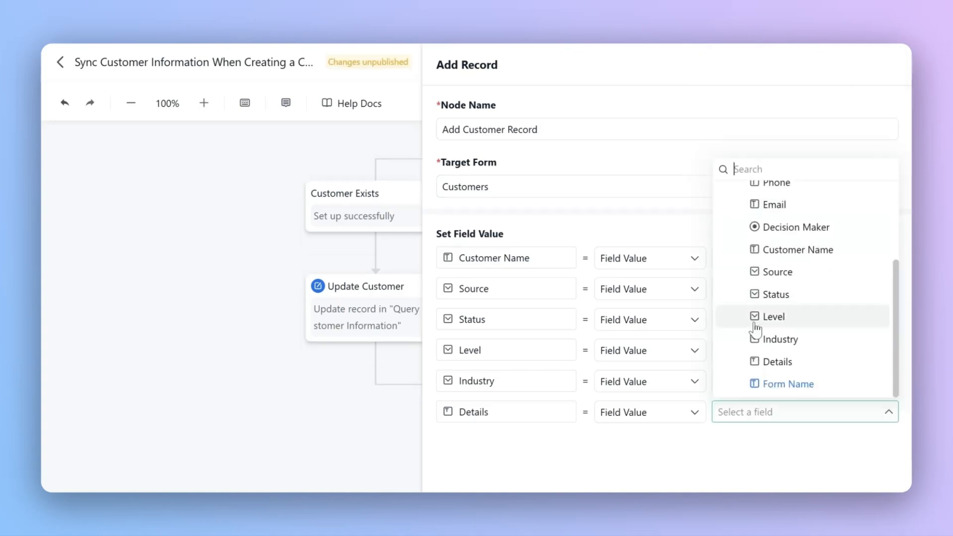
Step: Map the new record's Details to Details from Triggered Data, then save and enable the automation
left_click(763, 363)
left_click(380, 141)
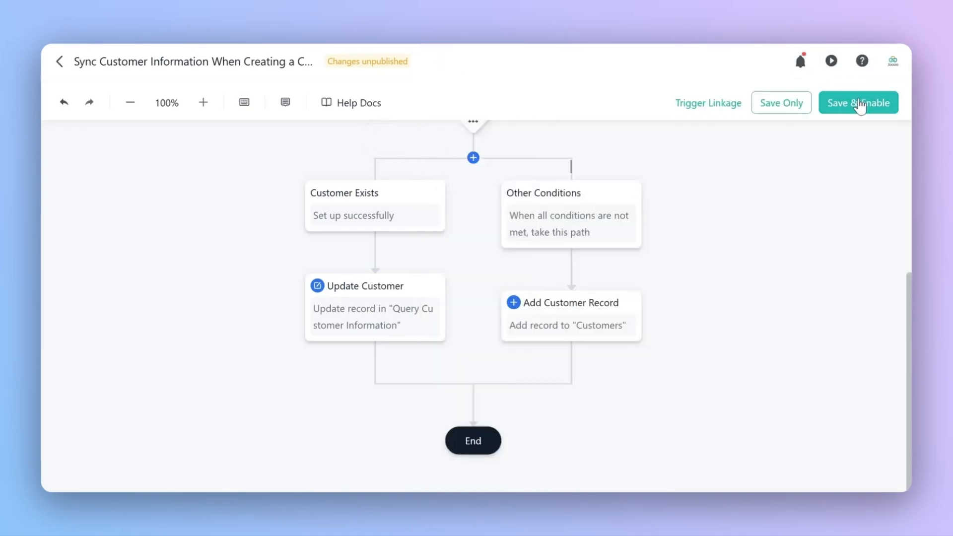
left_click(861, 106)
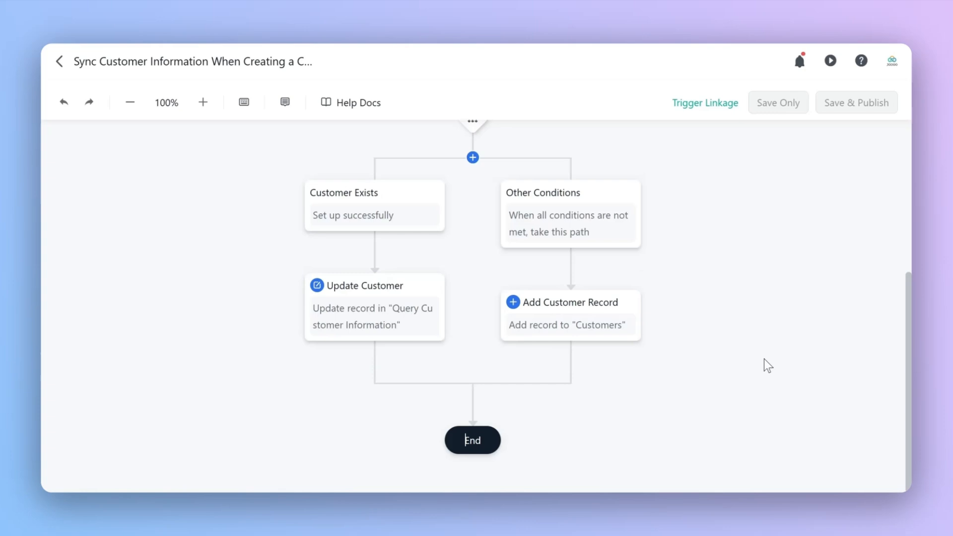
scroll(768, 365, "up", 5)
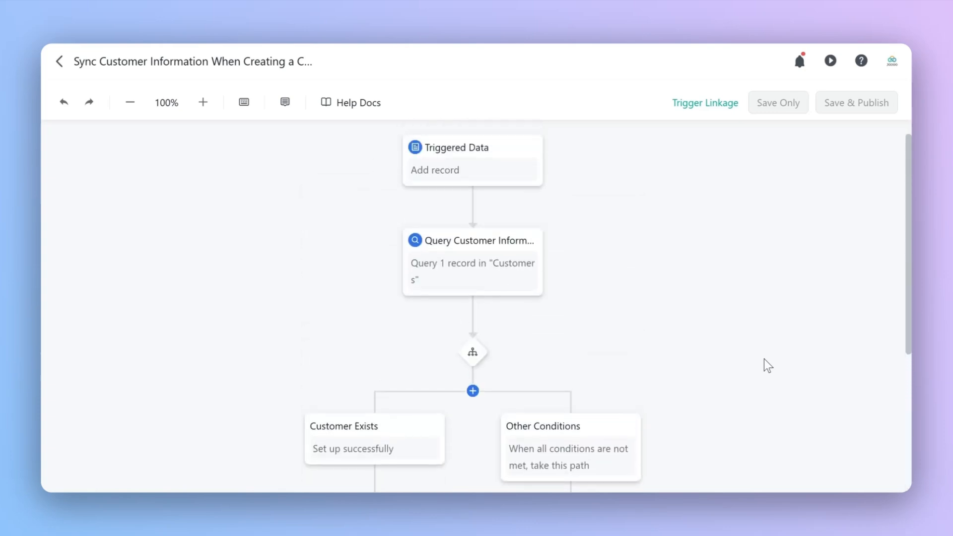
scroll(767, 366, "down", 5)
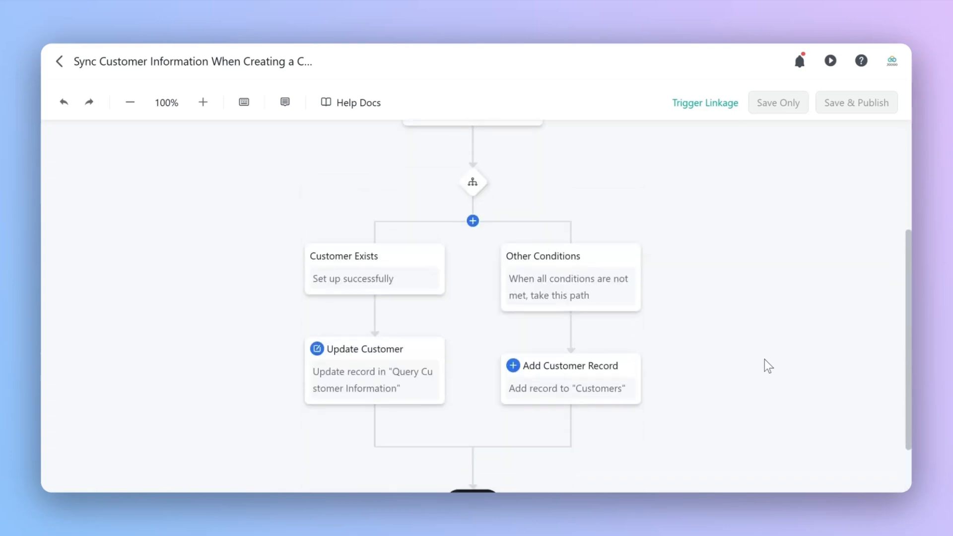
scroll(769, 366, "up", 5)
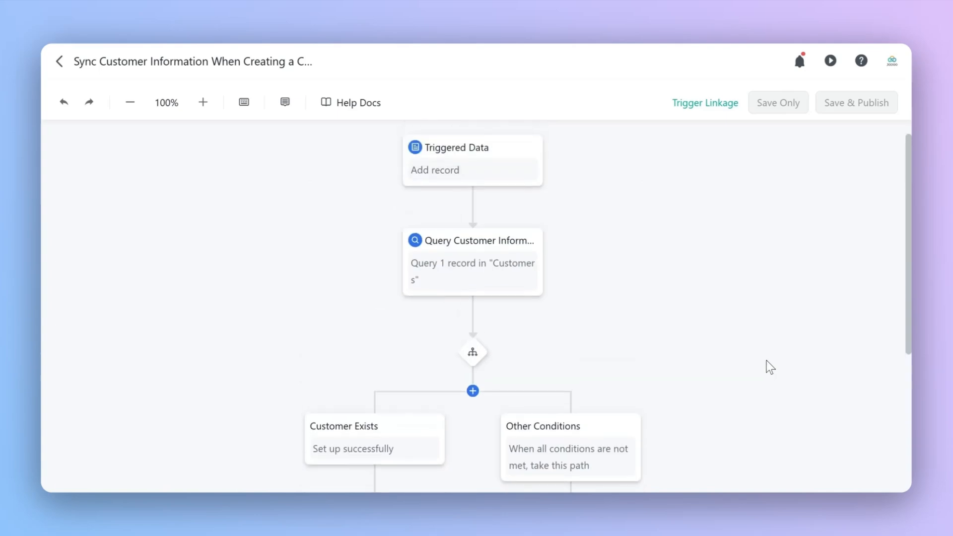